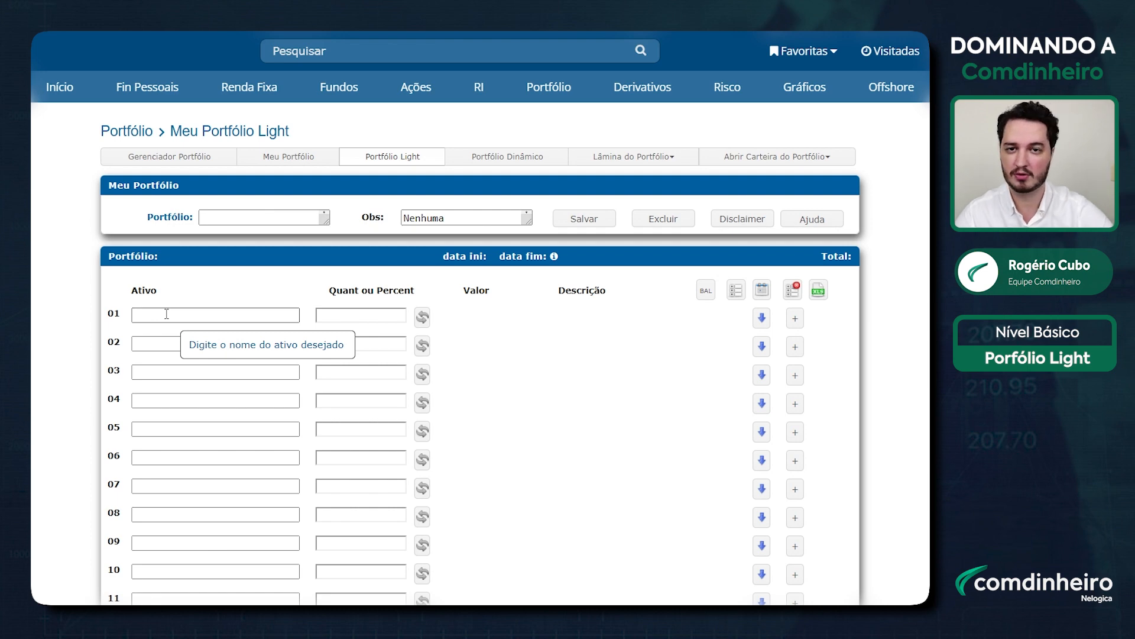
# Step: Enter 'Carteira_Ganhadora' as the portfolio name in the Portfólio field
pyautogui.moveTo(381, 323)
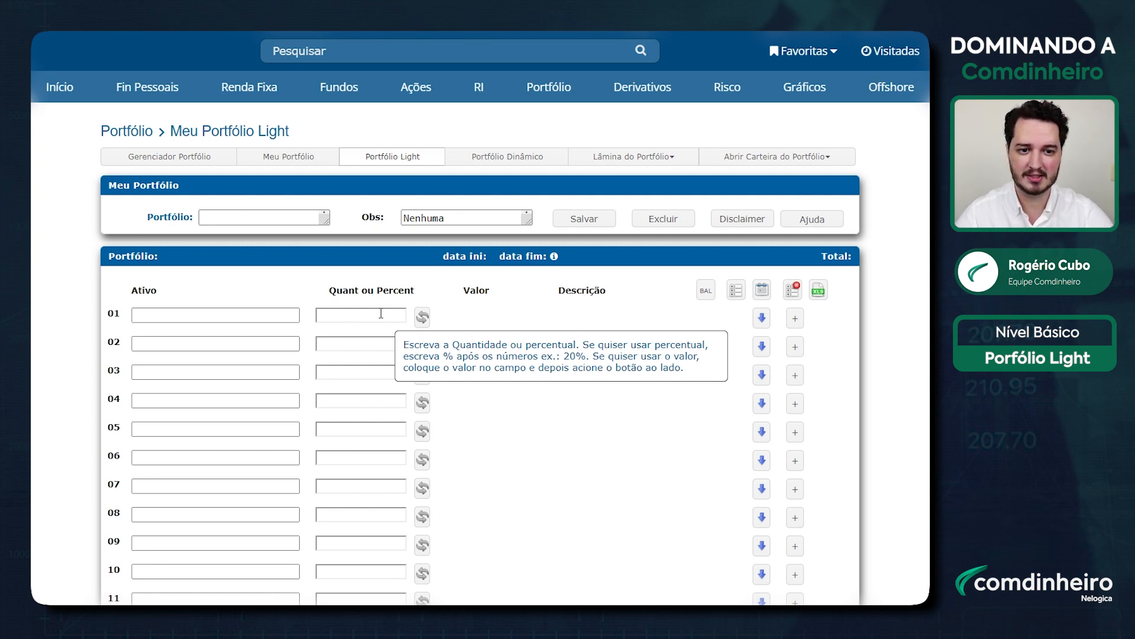
pyautogui.click(242, 217)
pyautogui.write('Carteira')
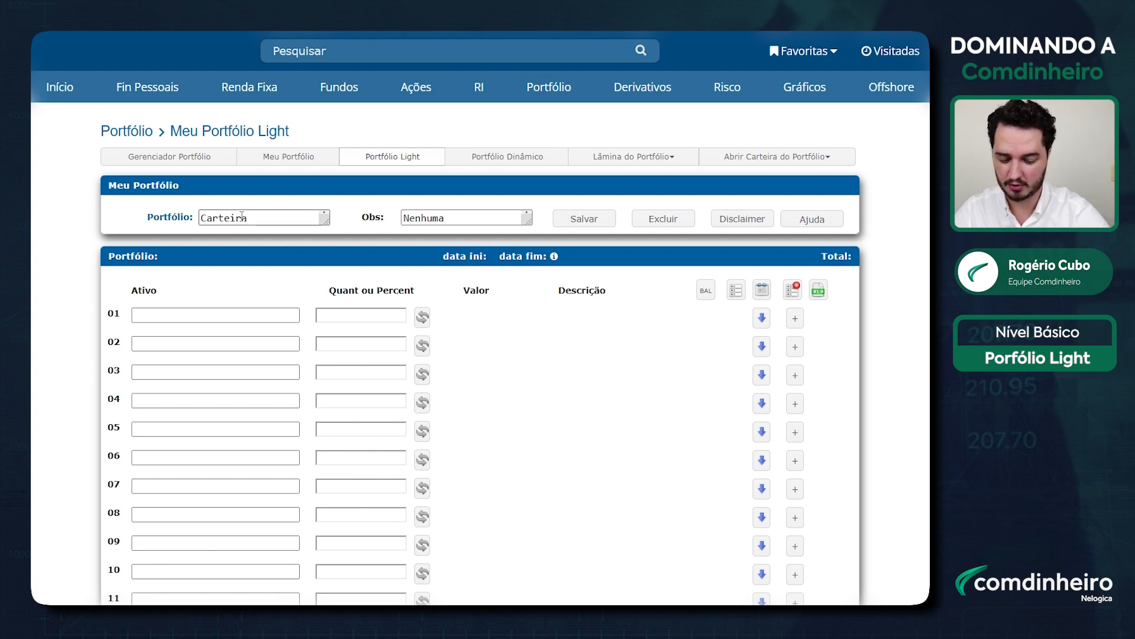
pyautogui.write(' Ga')
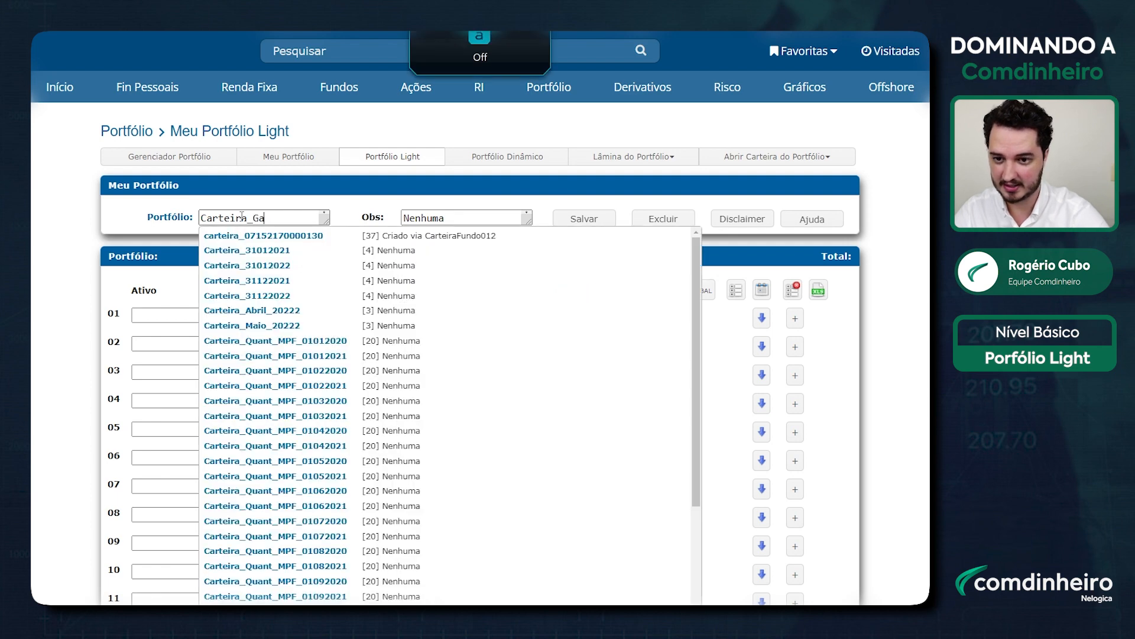
pyautogui.write('nhadora')
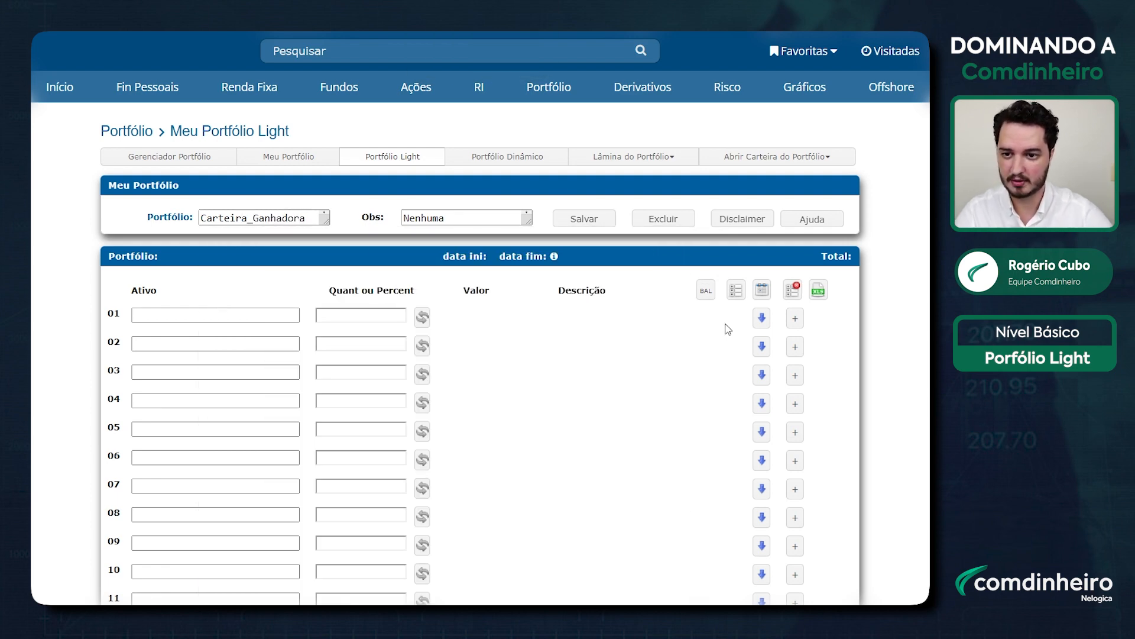
pyautogui.scroll(-2, 480, 318)
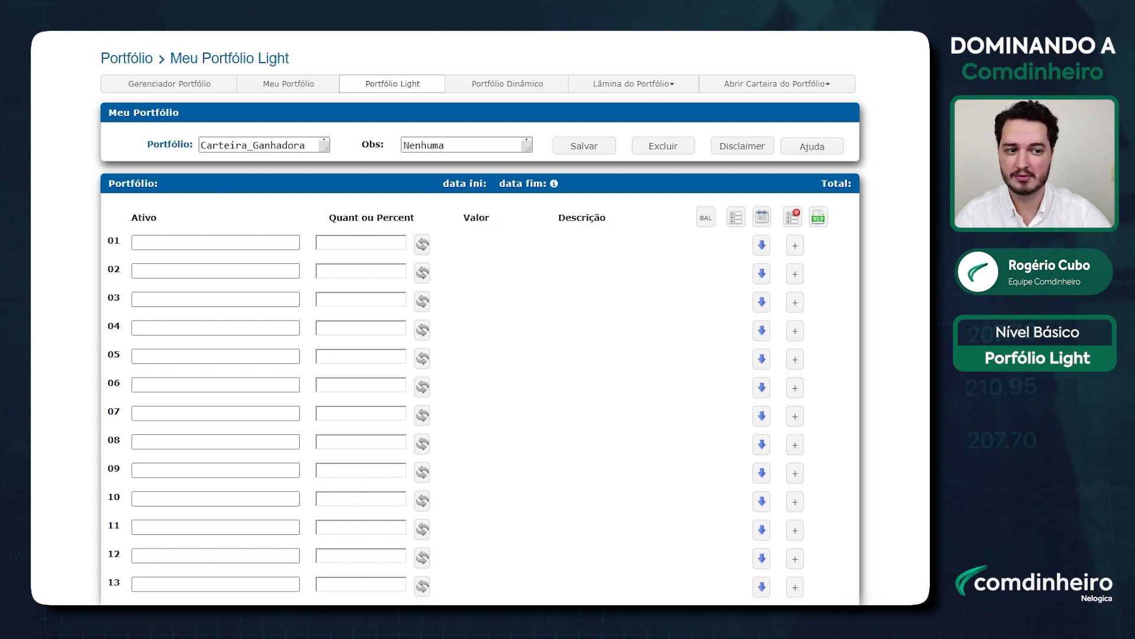
# Step: Enter TRIS3 in Ativo row 01 and pick ELET3 Eletrobras-ON from the autocomplete for row 02
pyautogui.click(229, 243)
pyautogui.write('TRIS')
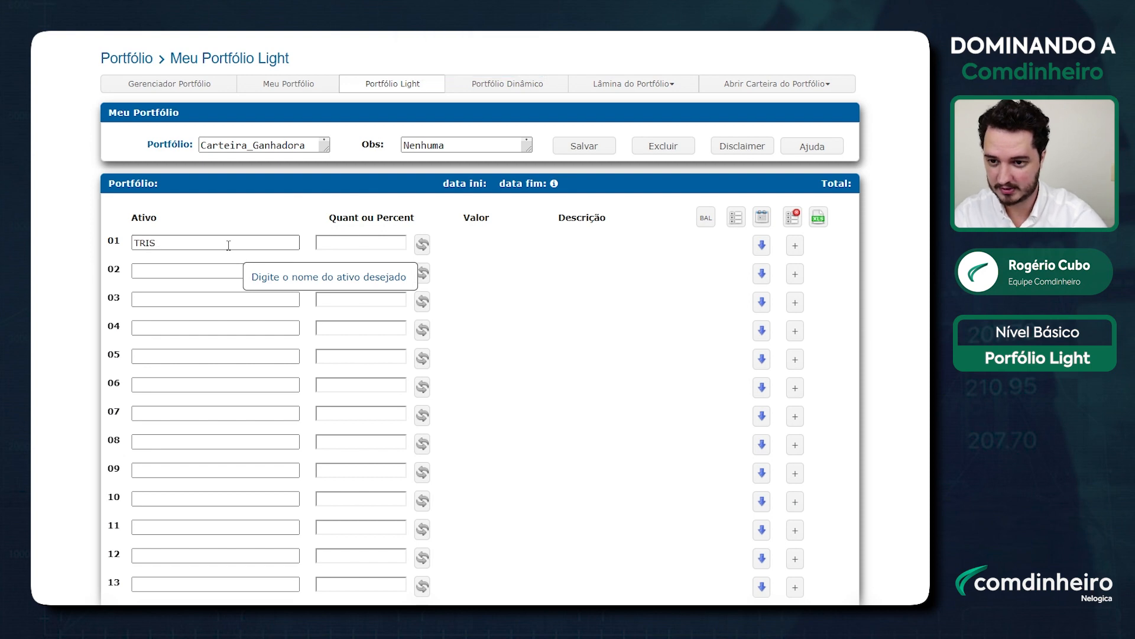
pyautogui.write('3')
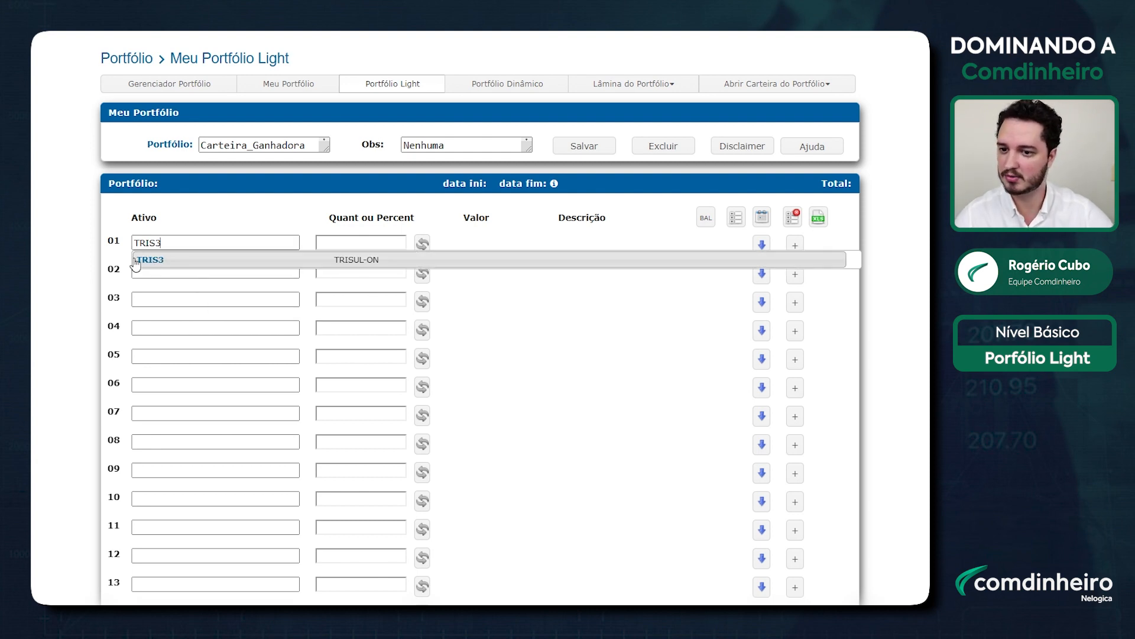
pyautogui.click(177, 271)
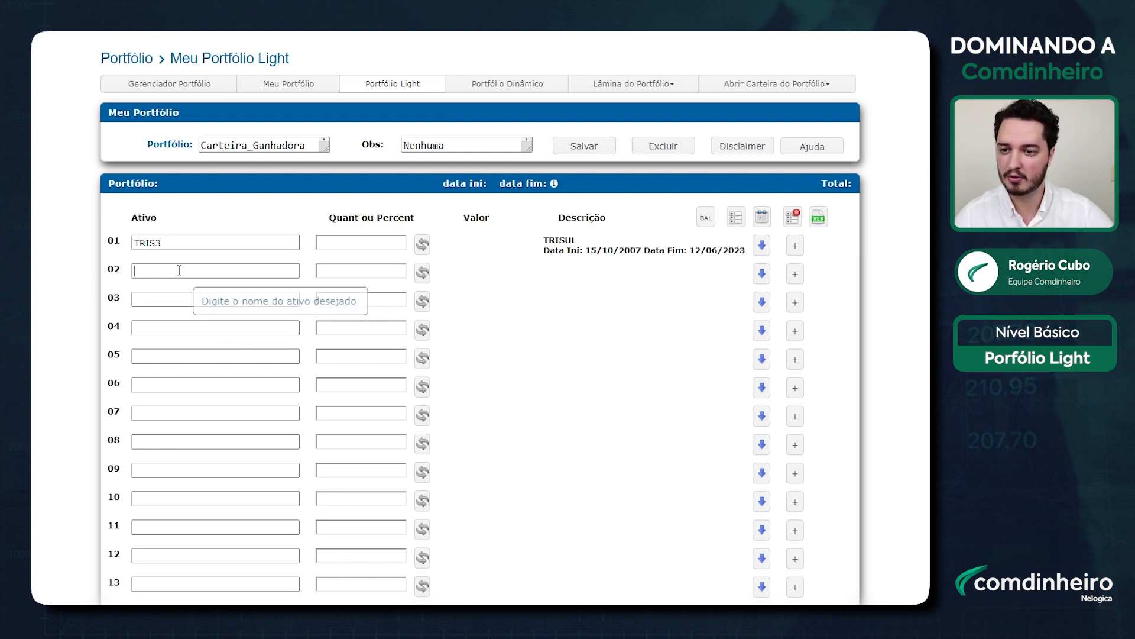
pyautogui.write('ELET3')
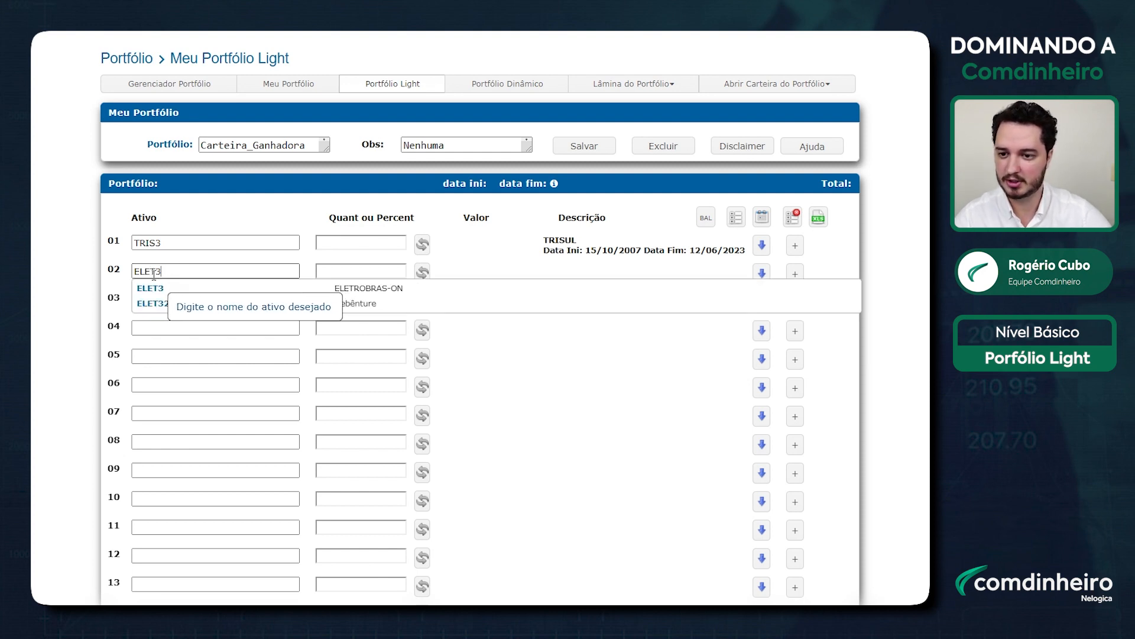
pyautogui.moveTo(164, 273); pyautogui.dragTo(64, 278)
pyautogui.write('ELETROBRAS')
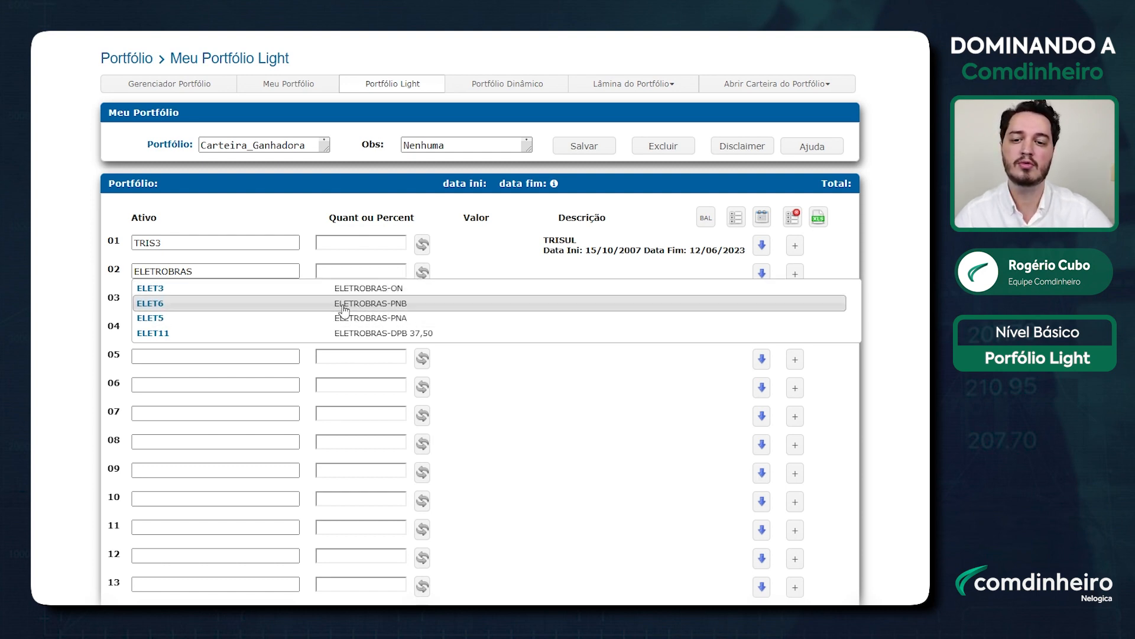
pyautogui.click(187, 294)
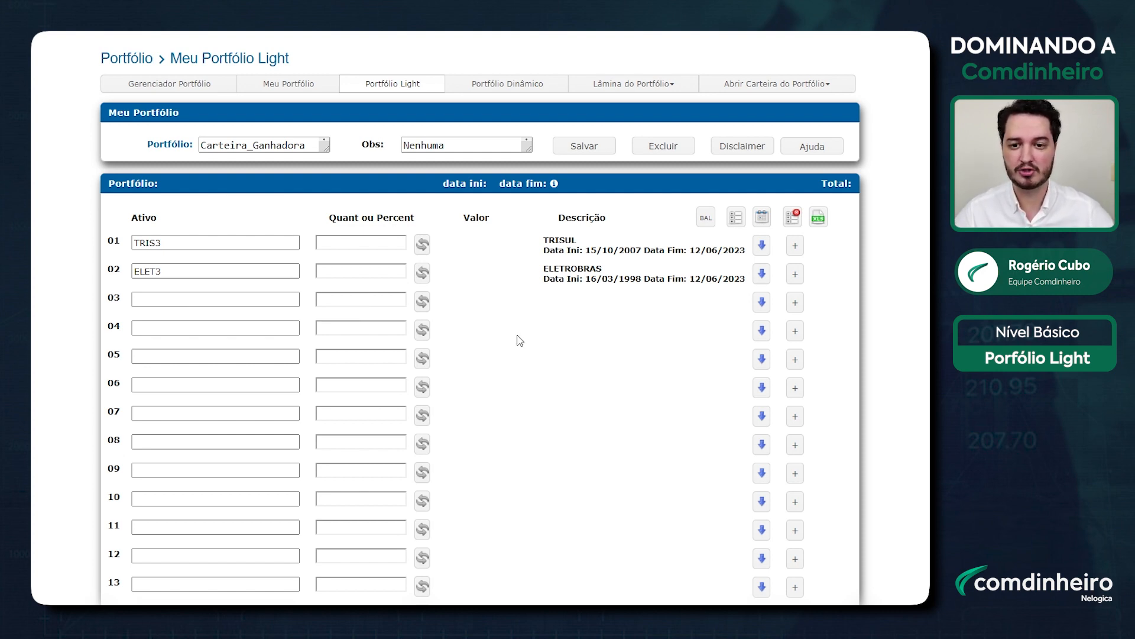
pyautogui.scroll(2, 520, 340)
pyautogui.click(191, 367)
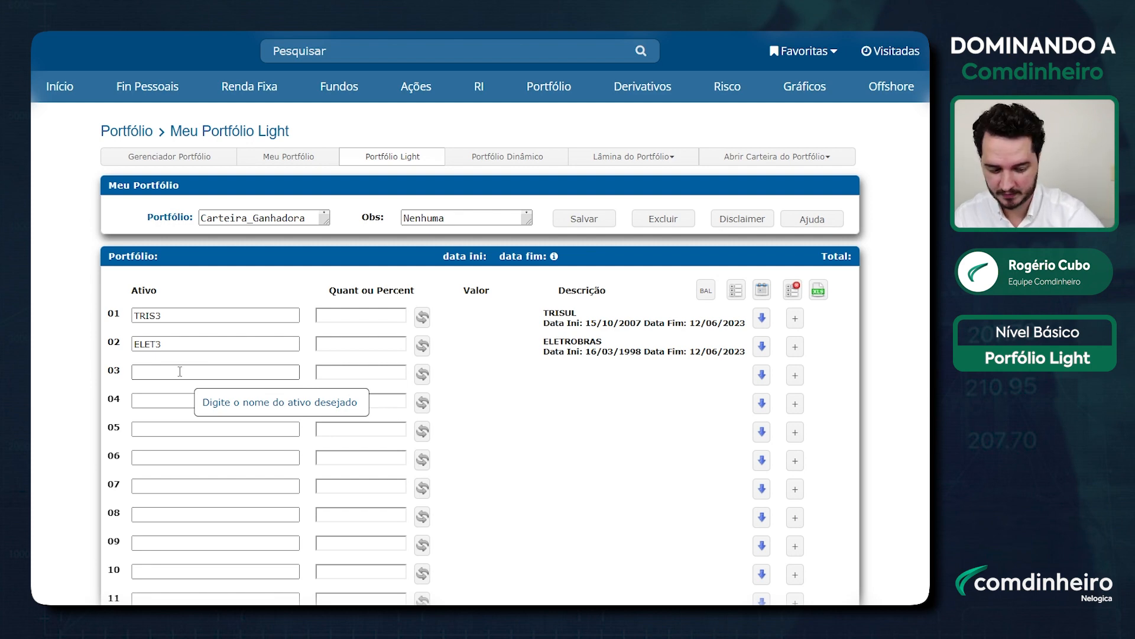
pyautogui.write('VERDE MASTER FUNDO ')
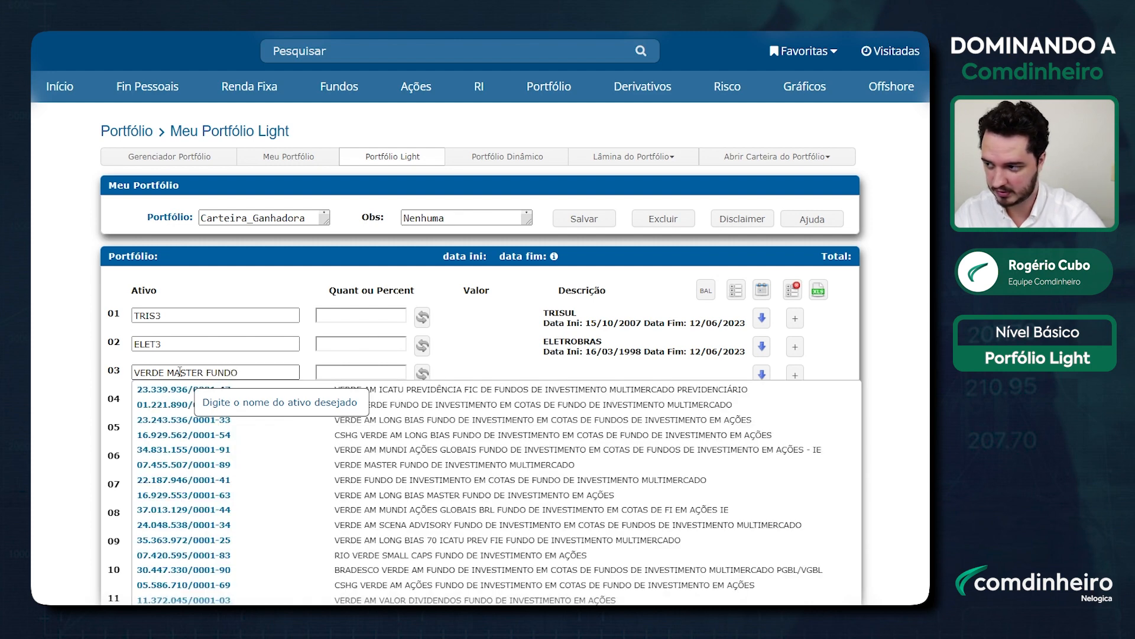
pyautogui.write('DE INVESTI')
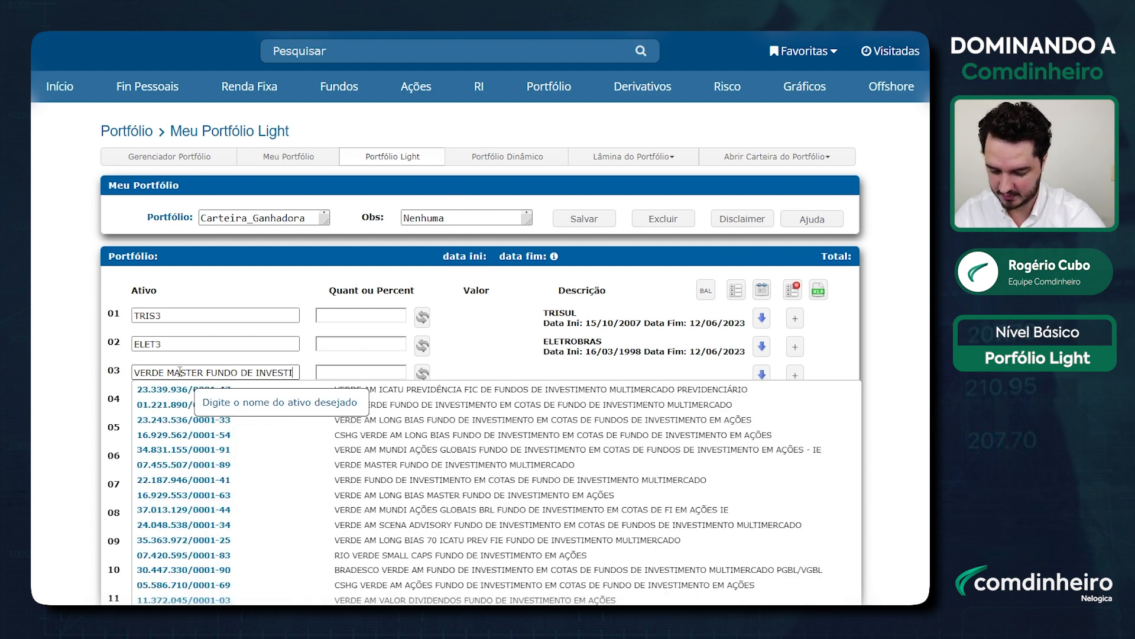
pyautogui.write('MENTO MULT')
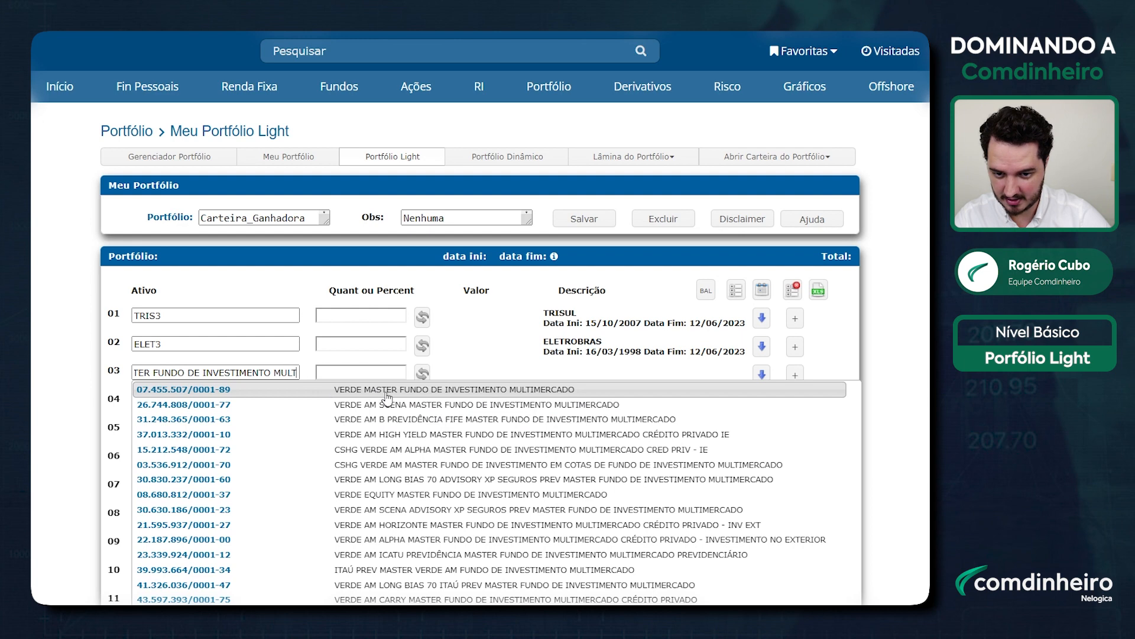
pyautogui.click(291, 390)
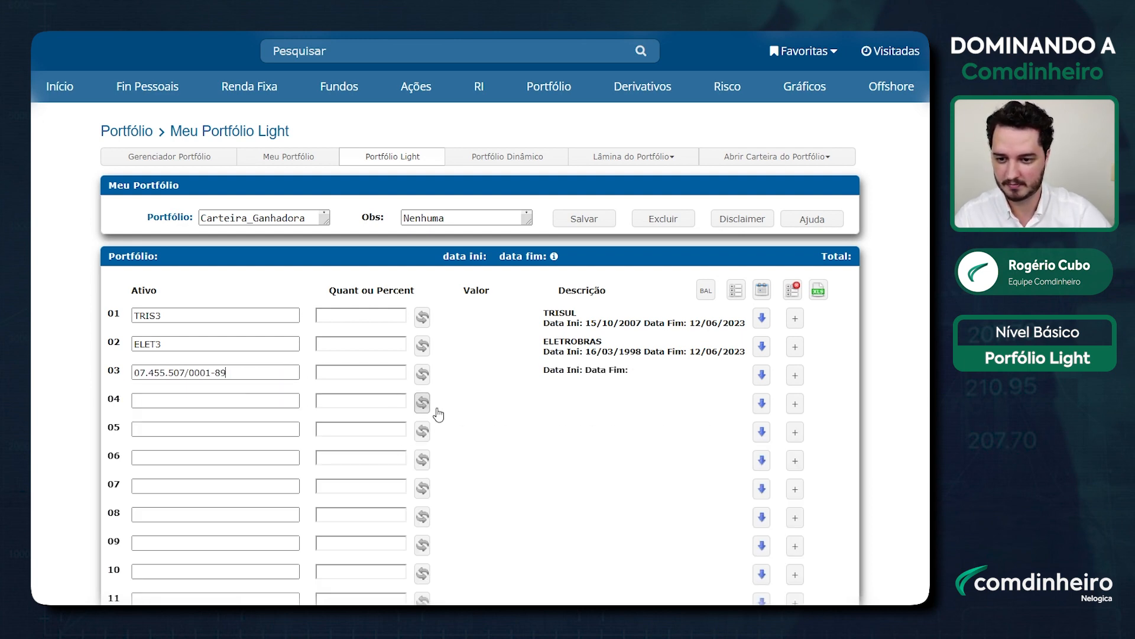
pyautogui.scroll(-2, 514, 414)
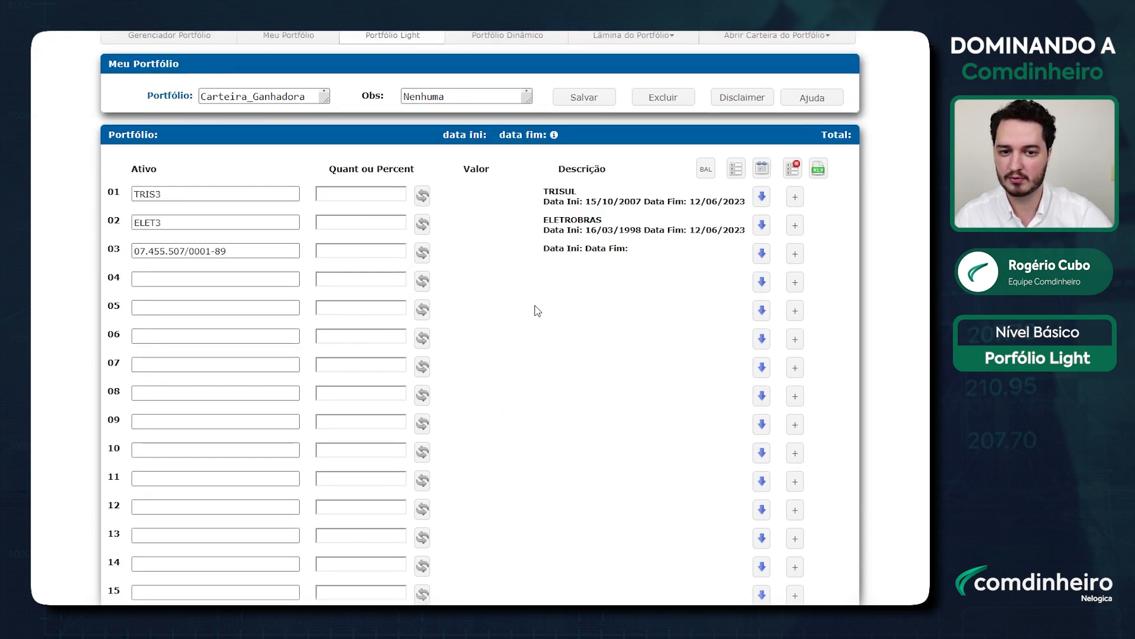
pyautogui.click(268, 282)
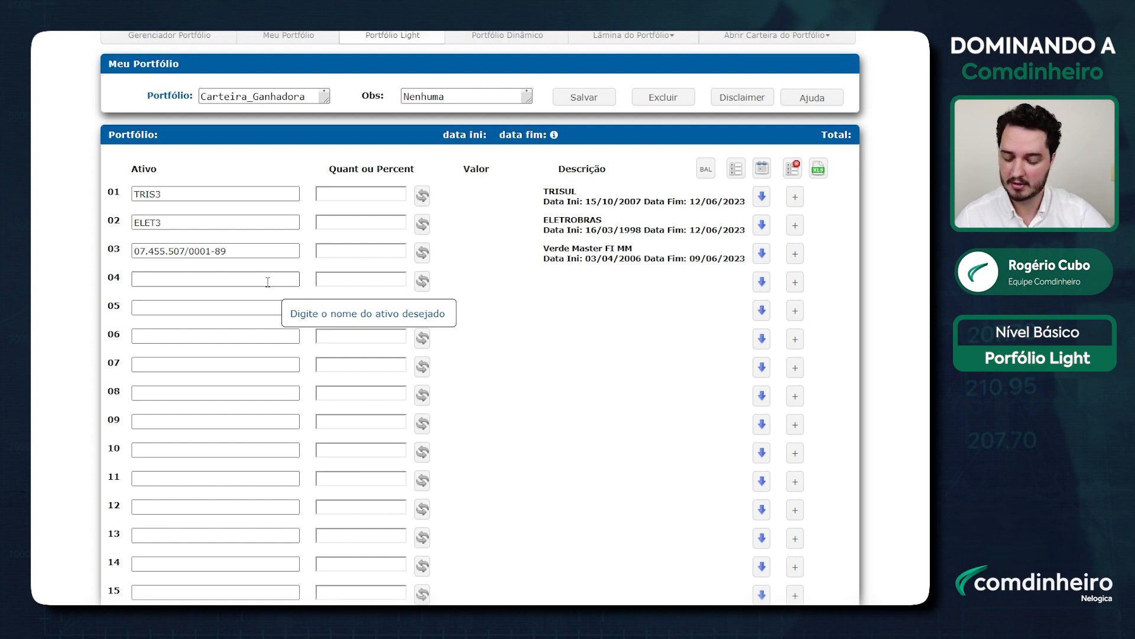
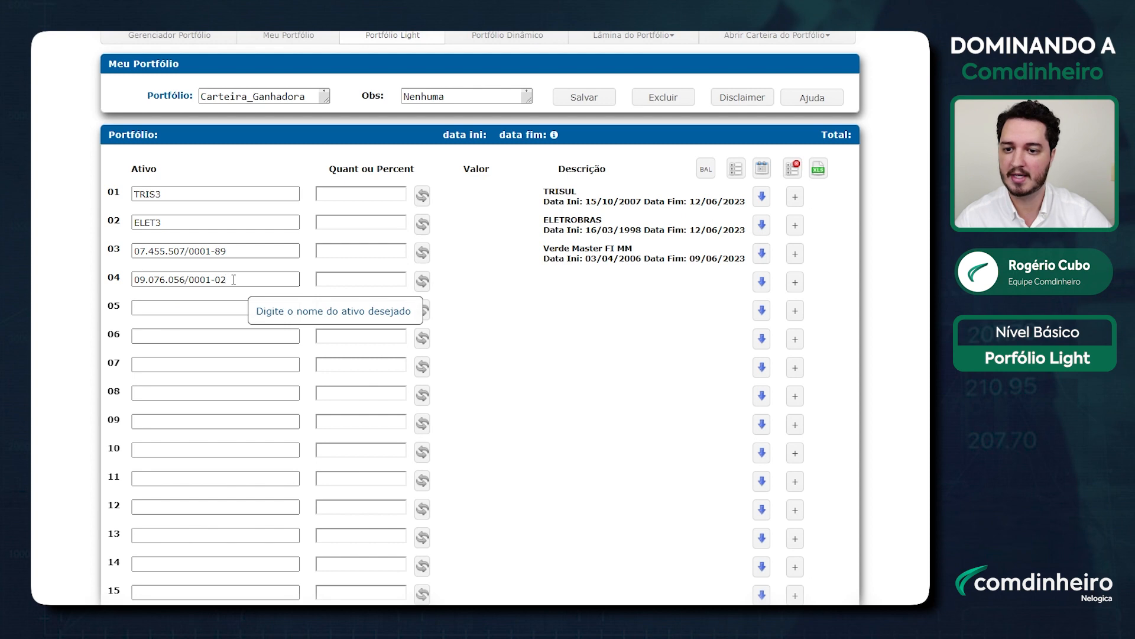
pyautogui.click(579, 334)
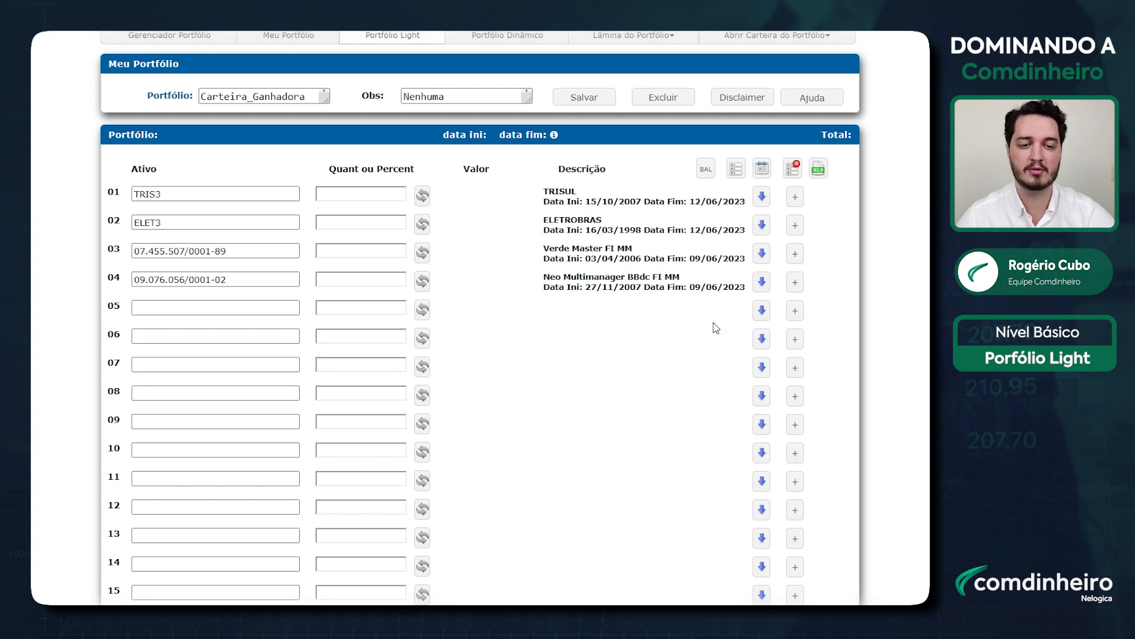
pyautogui.scroll(1, 713, 322)
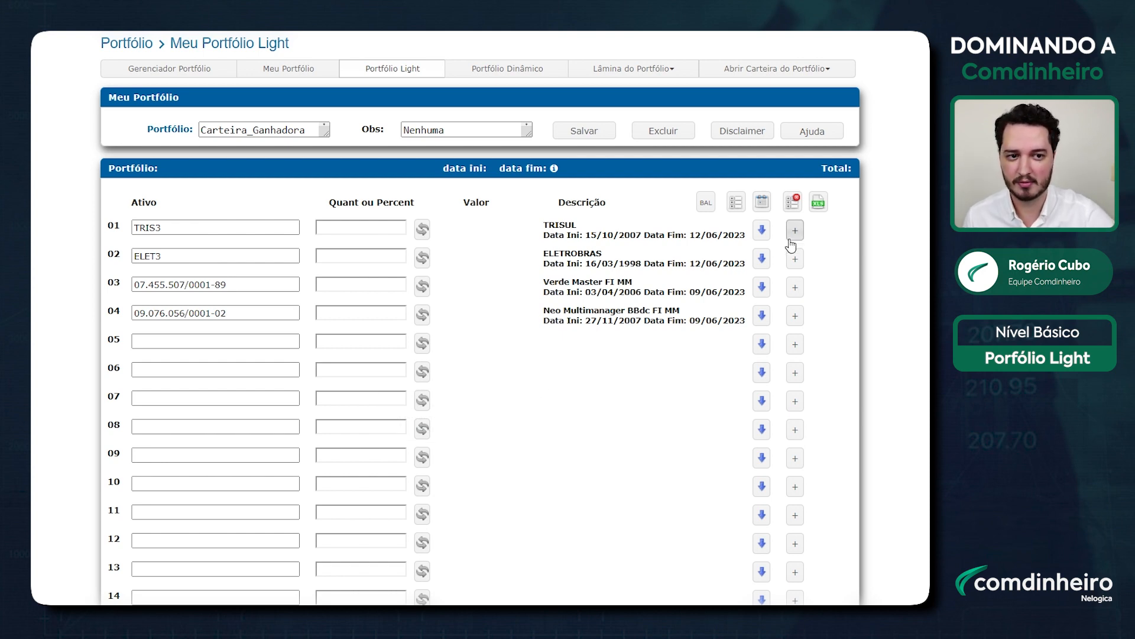
pyautogui.click(828, 137)
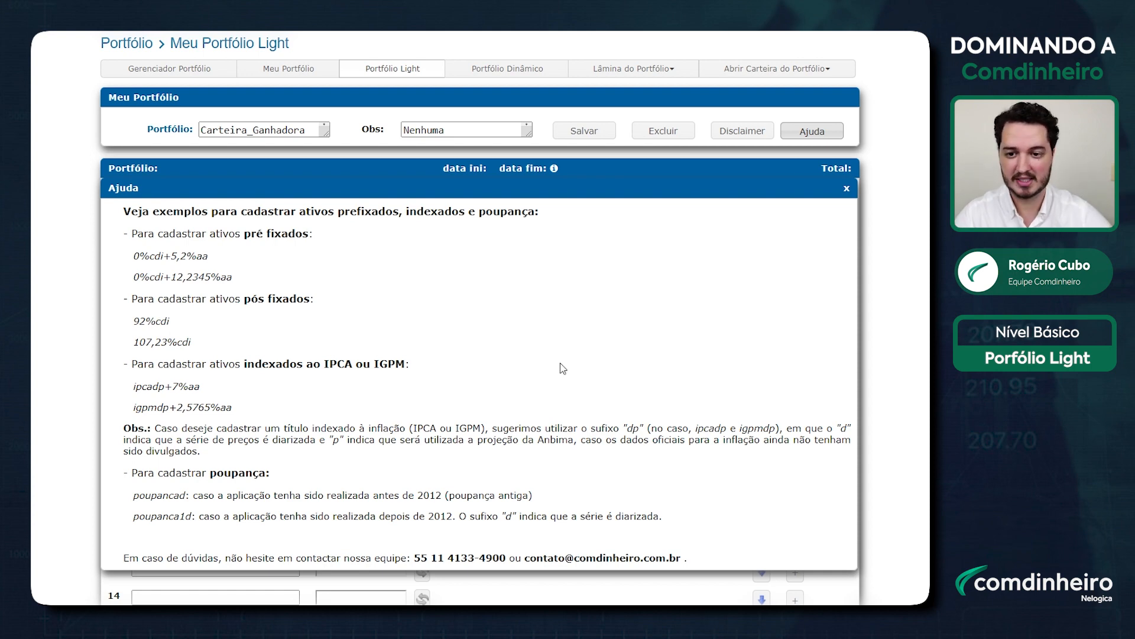
pyautogui.moveTo(131, 298); pyautogui.dragTo(322, 302)
pyautogui.click(194, 324)
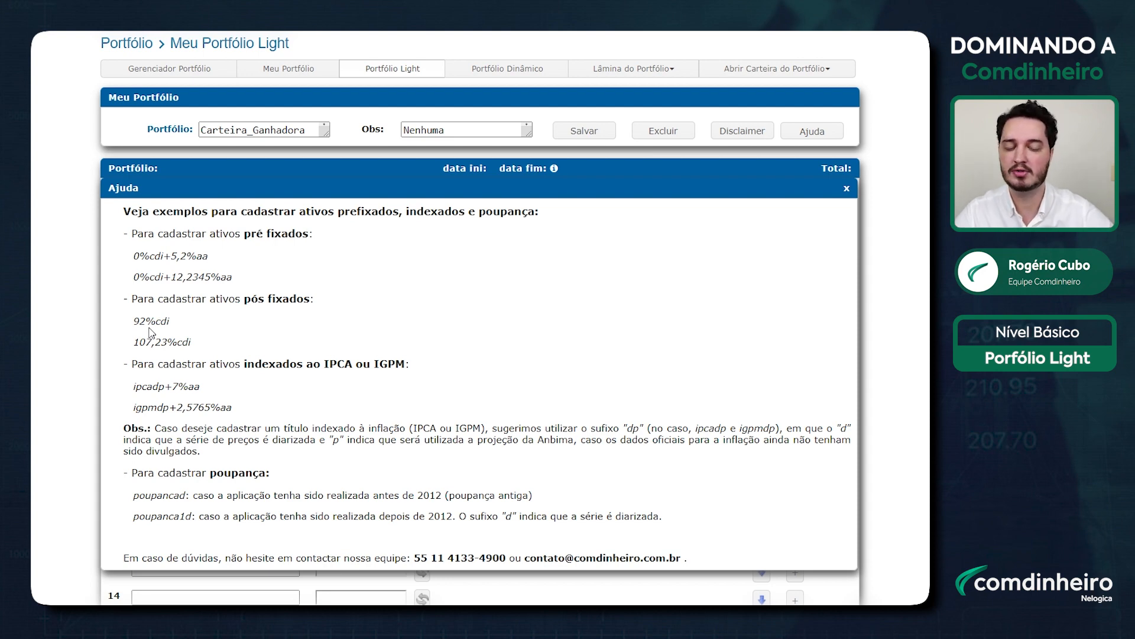
pyautogui.click(847, 190)
pyautogui.click(169, 342)
pyautogui.write('120%CDI')
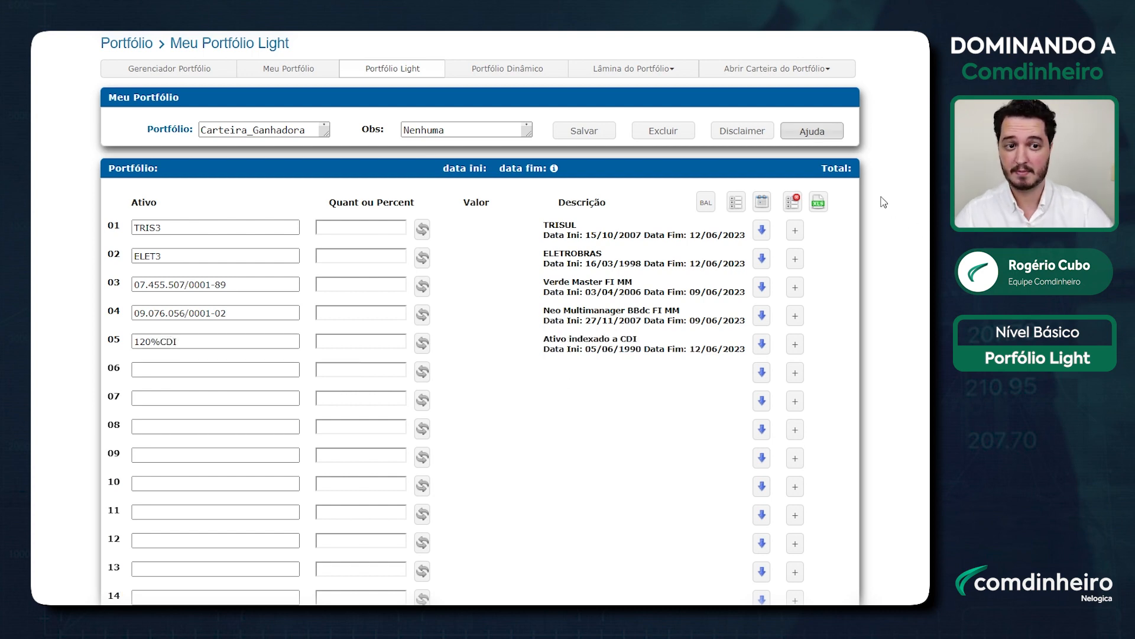
pyautogui.click(826, 132)
pyautogui.moveTo(134, 255); pyautogui.dragTo(208, 256)
pyautogui.rightClick(197, 259)
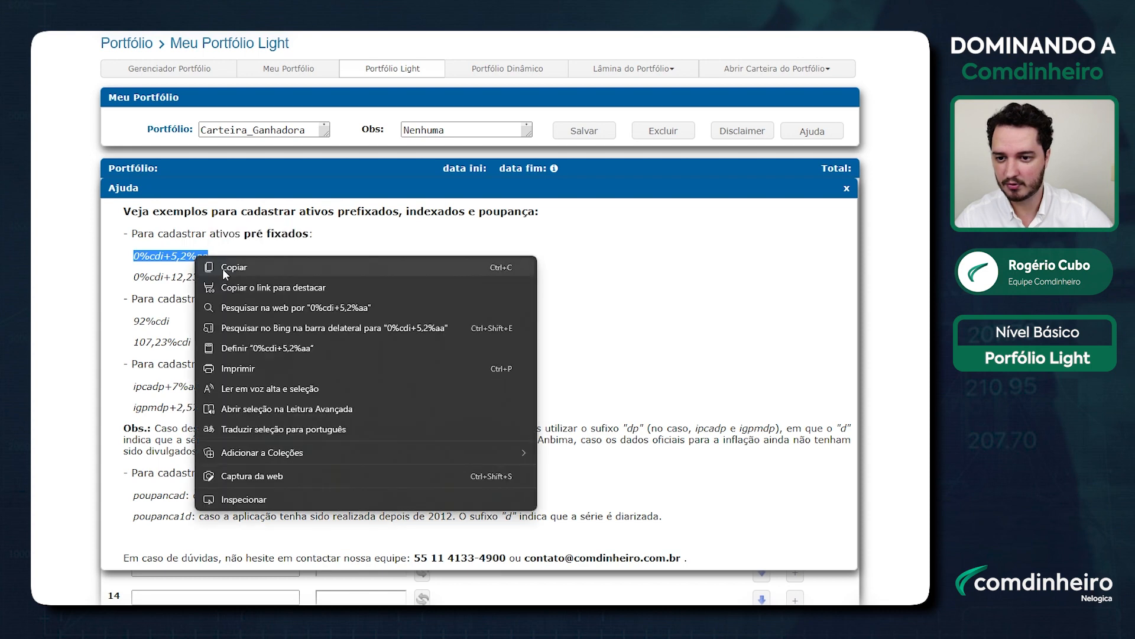
pyautogui.click(231, 266)
pyautogui.click(195, 370)
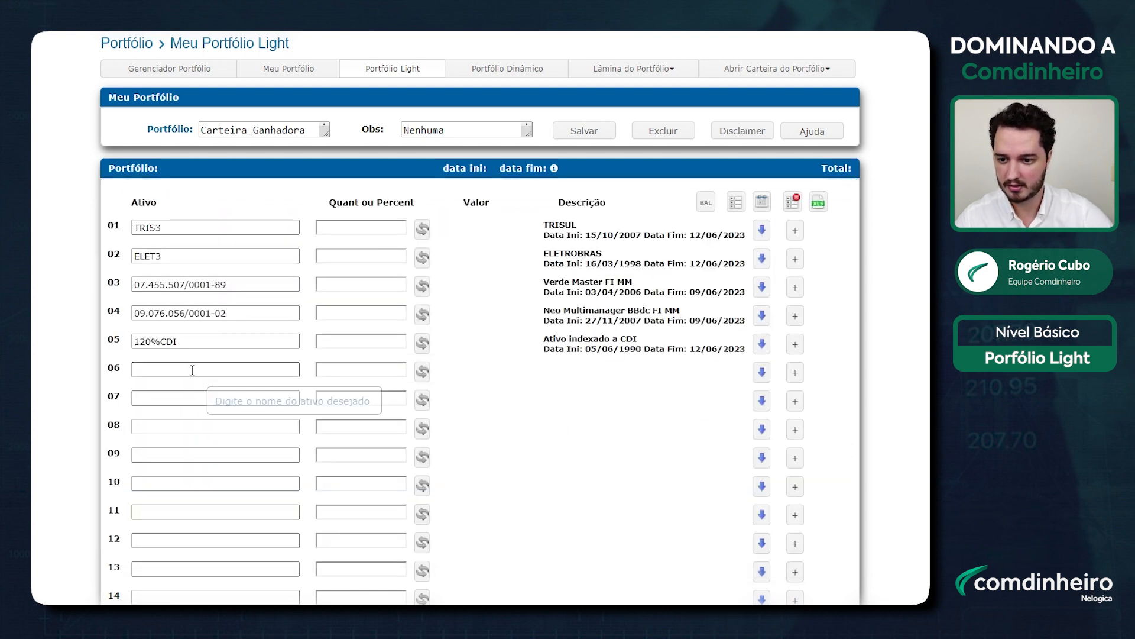
pyautogui.rightClick(192, 371)
pyautogui.click(230, 487)
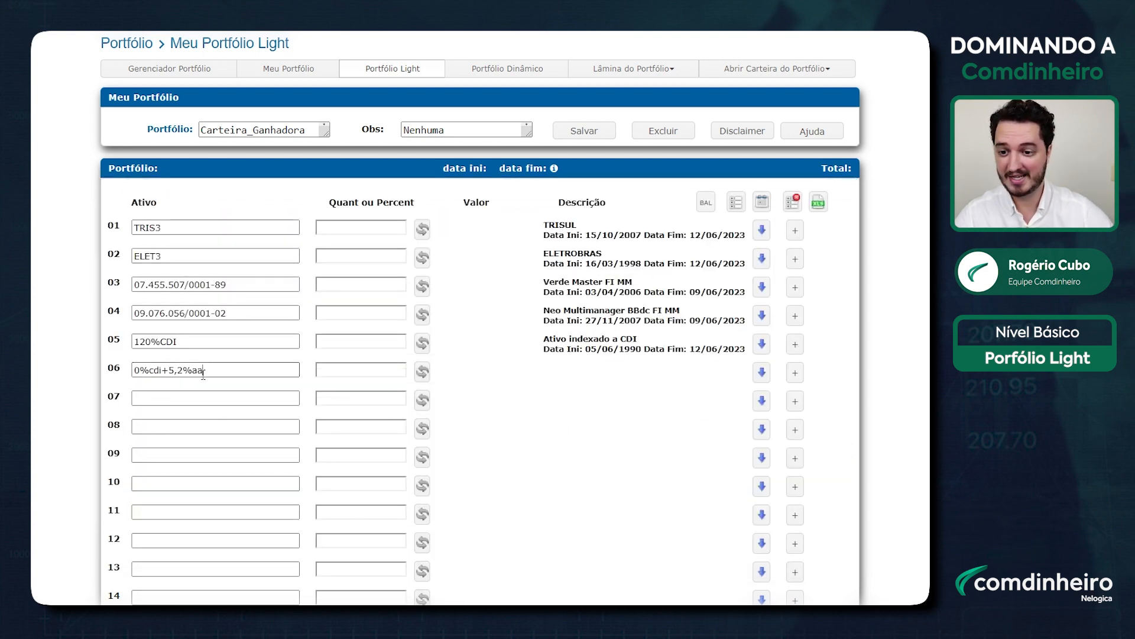
pyautogui.moveTo(161, 371); pyautogui.dragTo(136, 372)
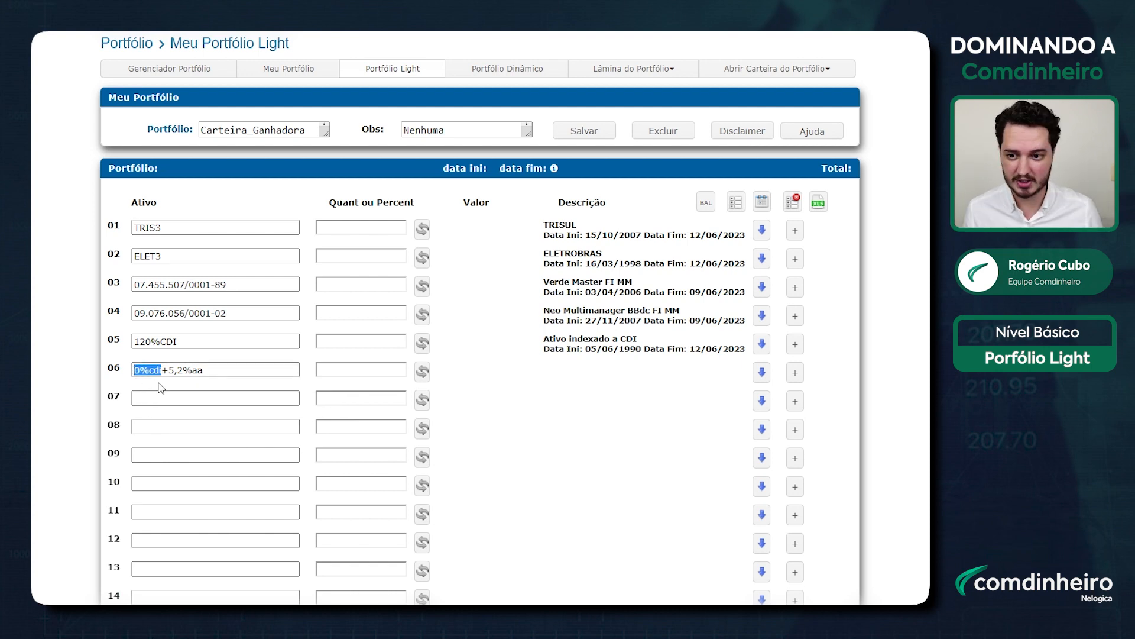
pyautogui.click(169, 373)
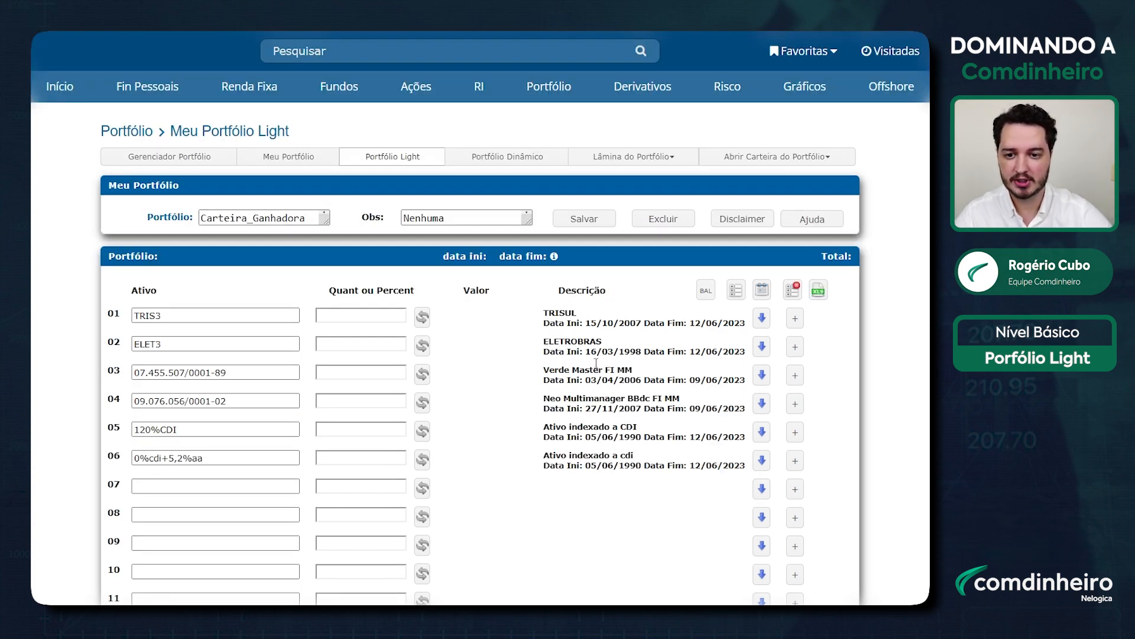
# Step: Give TRIS3 and ELET3 a 5% weight each
pyautogui.click(368, 320)
pyautogui.write('5%')
pyautogui.press('Tab')
pyautogui.write('5%')
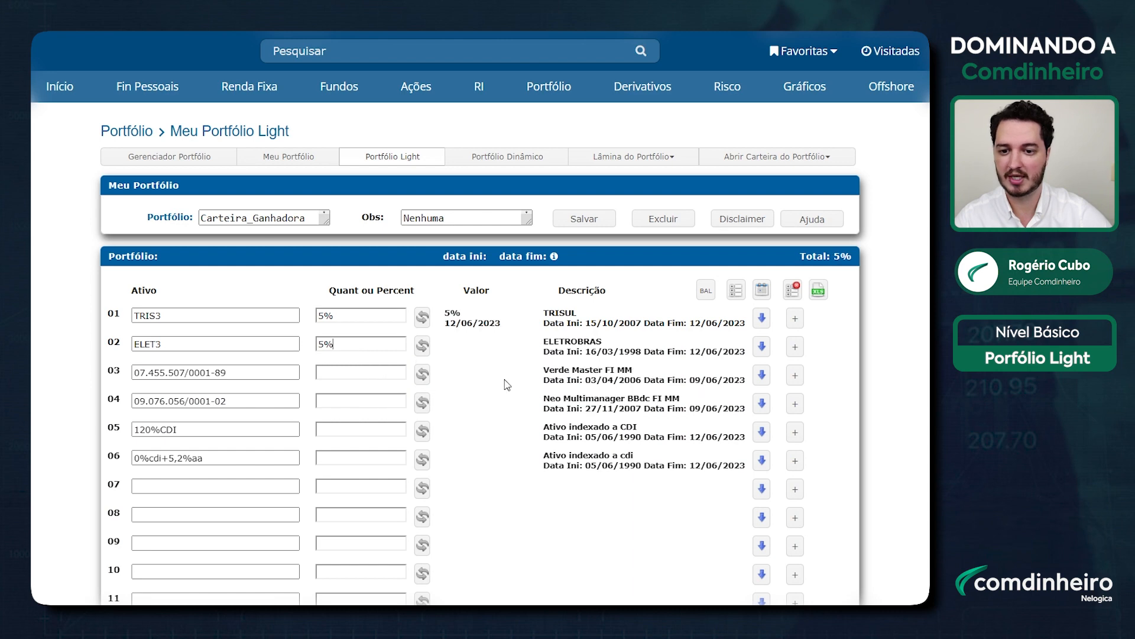
pyautogui.press('Tab')
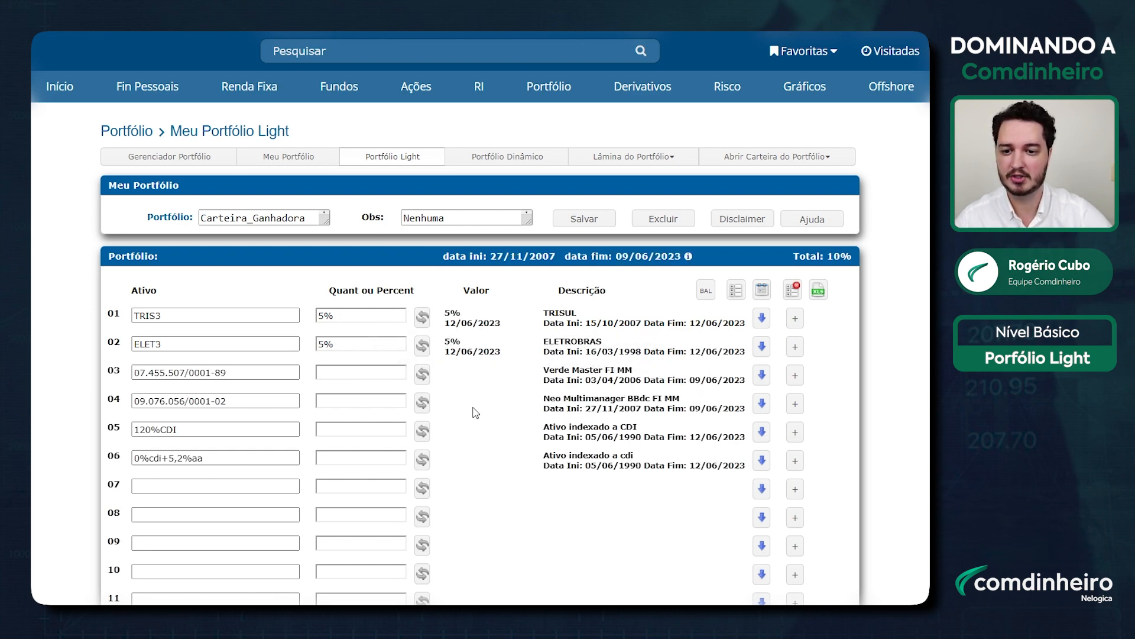
# Step: Give the two funds in rows 03 and 04 a 20% weight each
pyautogui.click(369, 378)
pyautogui.write('20%')
pyautogui.press('Tab')
pyautogui.write('20%')
pyautogui.press('Tab')
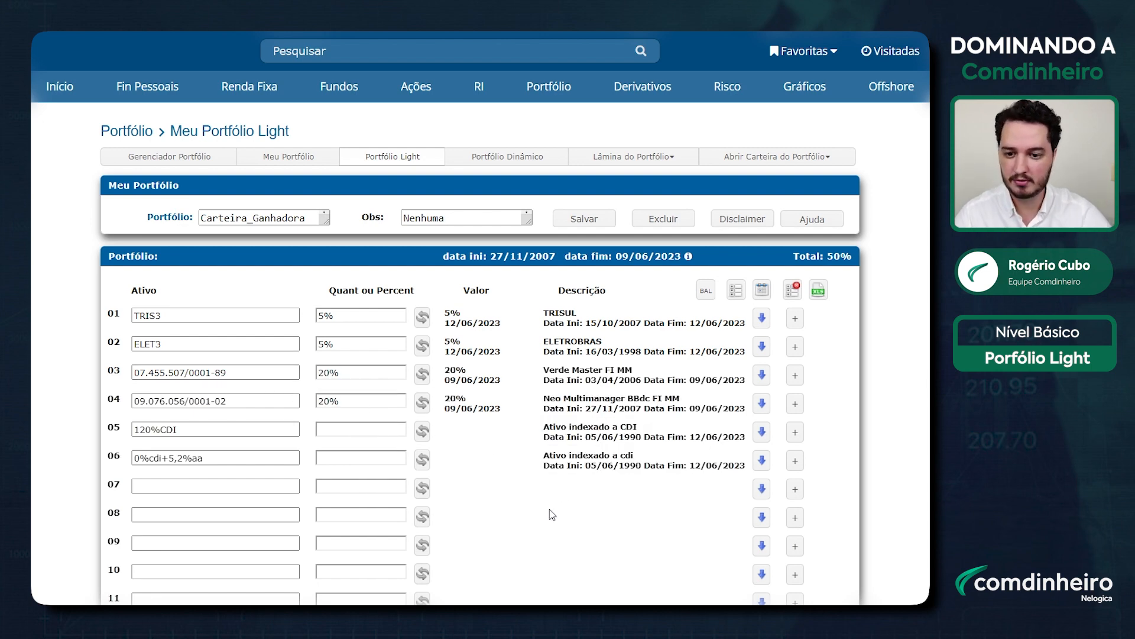
# Step: Give 120%CDI and the last asset 25% each, bringing the total to 100%
pyautogui.click(365, 432)
pyautogui.write('25%')
pyautogui.press('Tab')
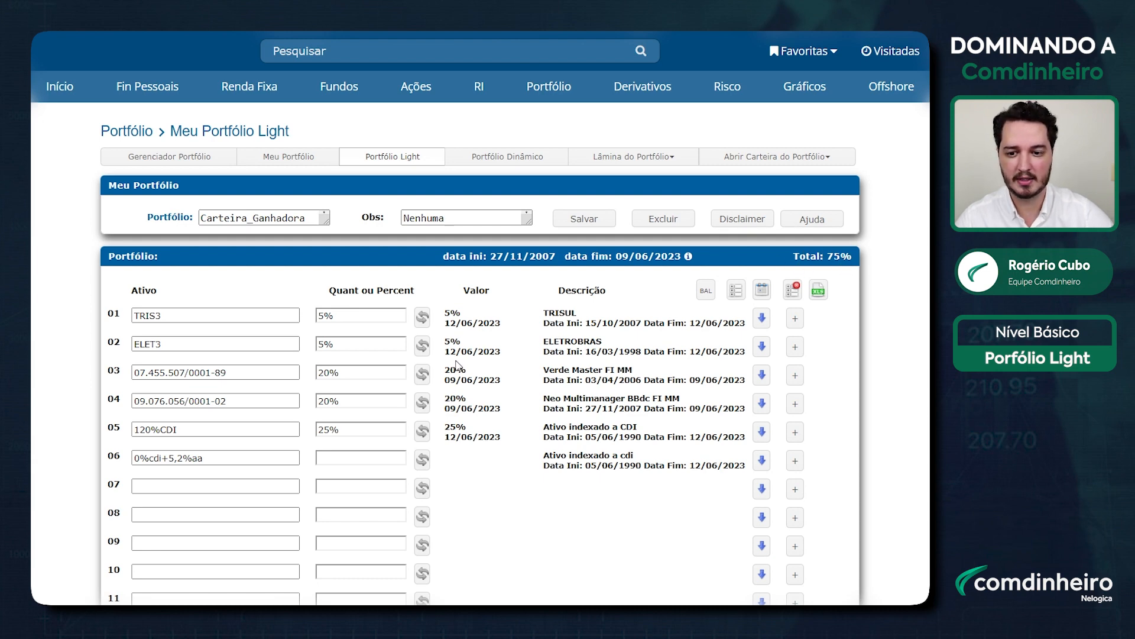
pyautogui.click(379, 459)
pyautogui.write('25%')
pyautogui.click(851, 475)
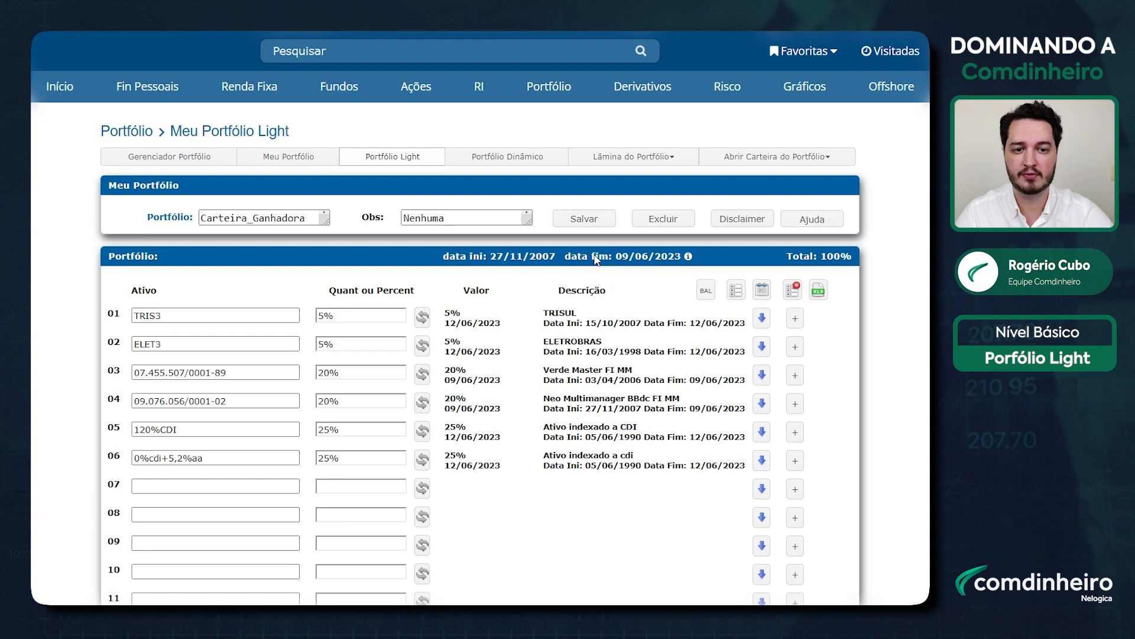
pyautogui.moveTo(689, 258)
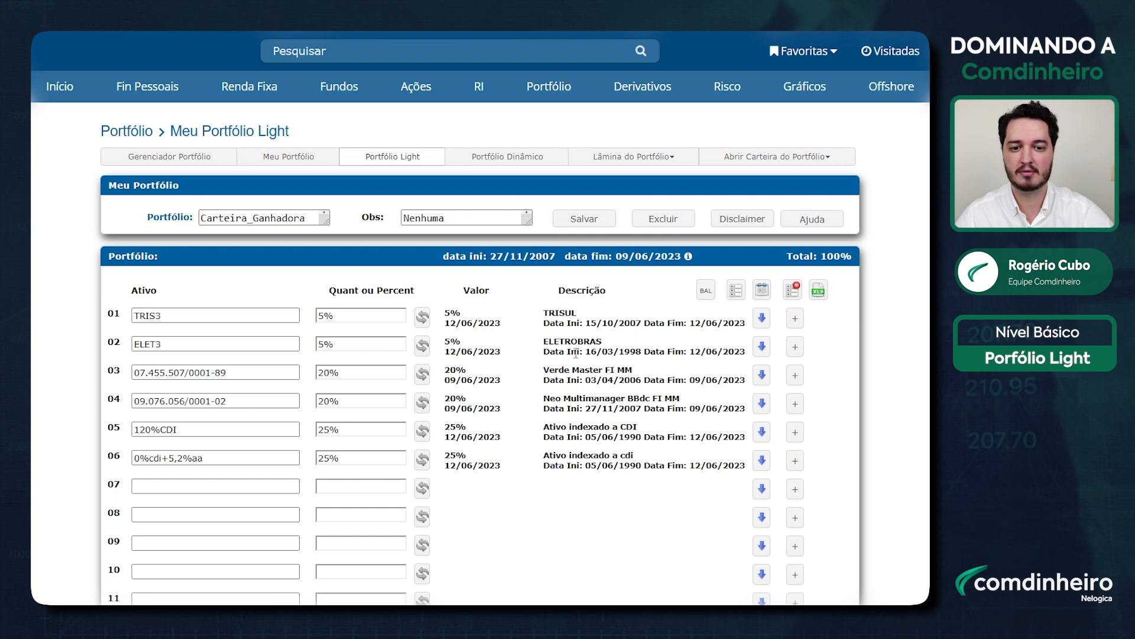
pyautogui.moveTo(588, 353); pyautogui.dragTo(637, 355)
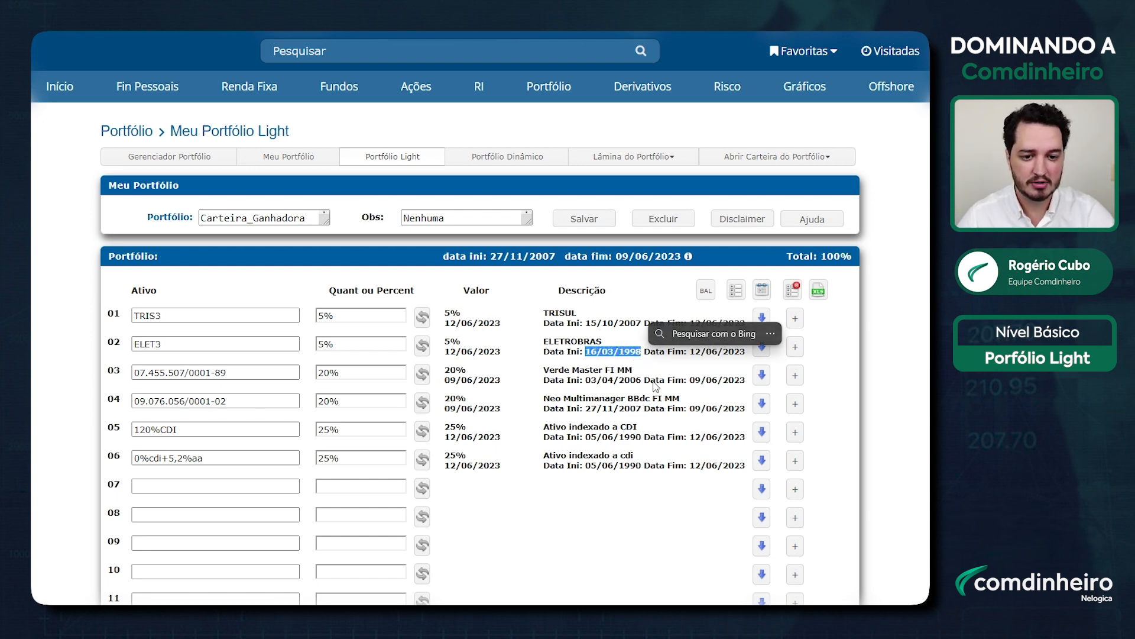
pyautogui.click(653, 372)
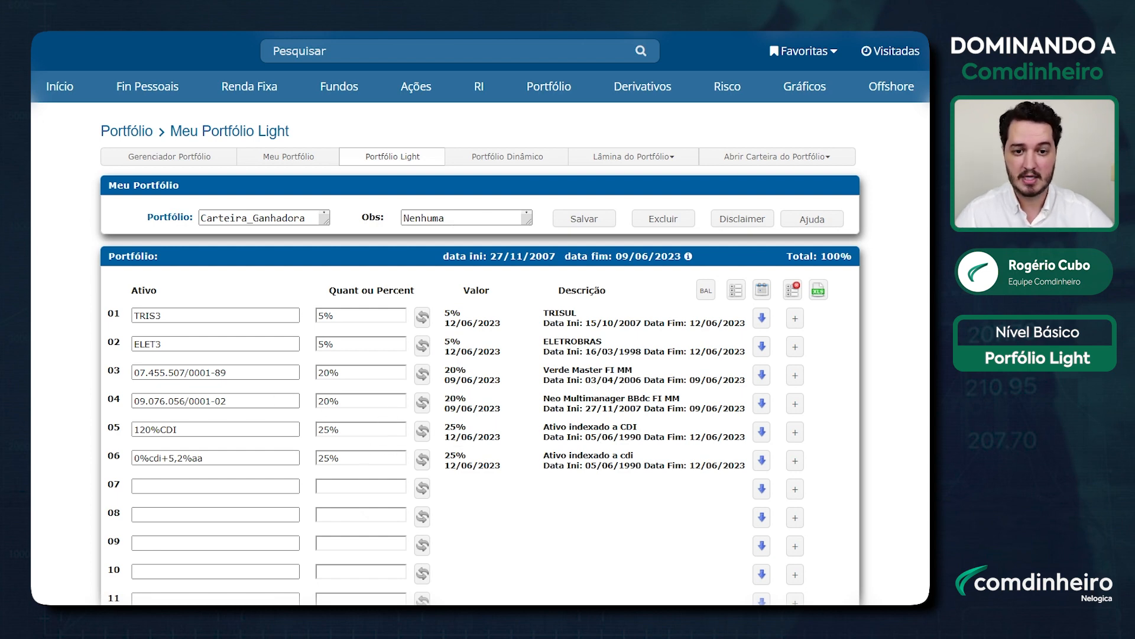
# Step: Save the portfolio with Salvar and copy the name Carteira_Ganhadora from the Portfólio field
pyautogui.click(586, 224)
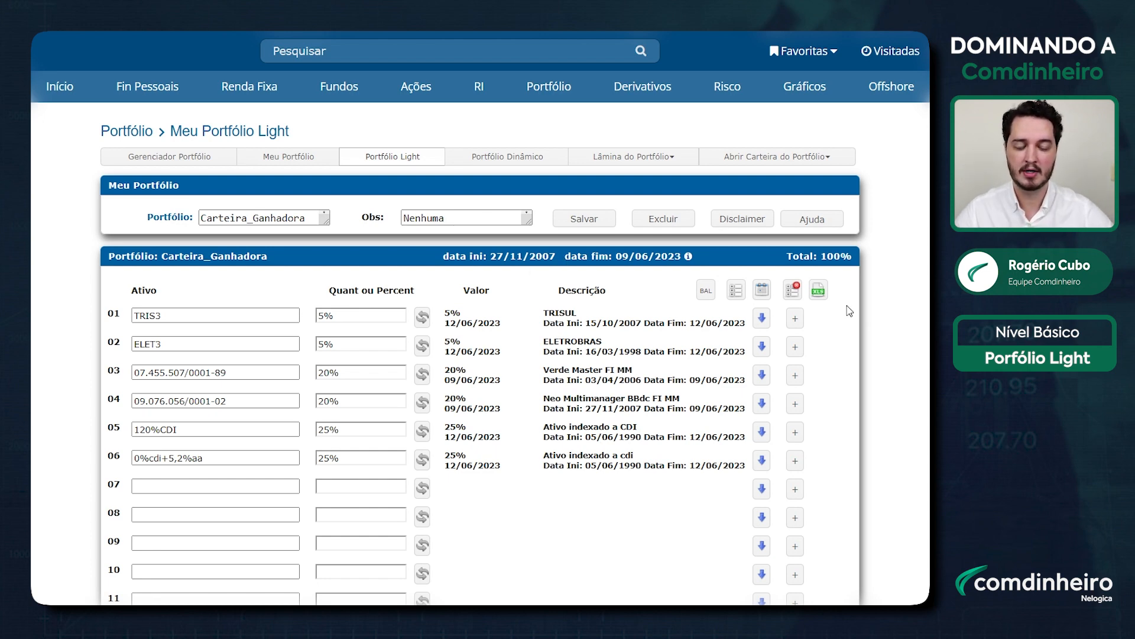
pyautogui.moveTo(307, 219); pyautogui.dragTo(197, 226)
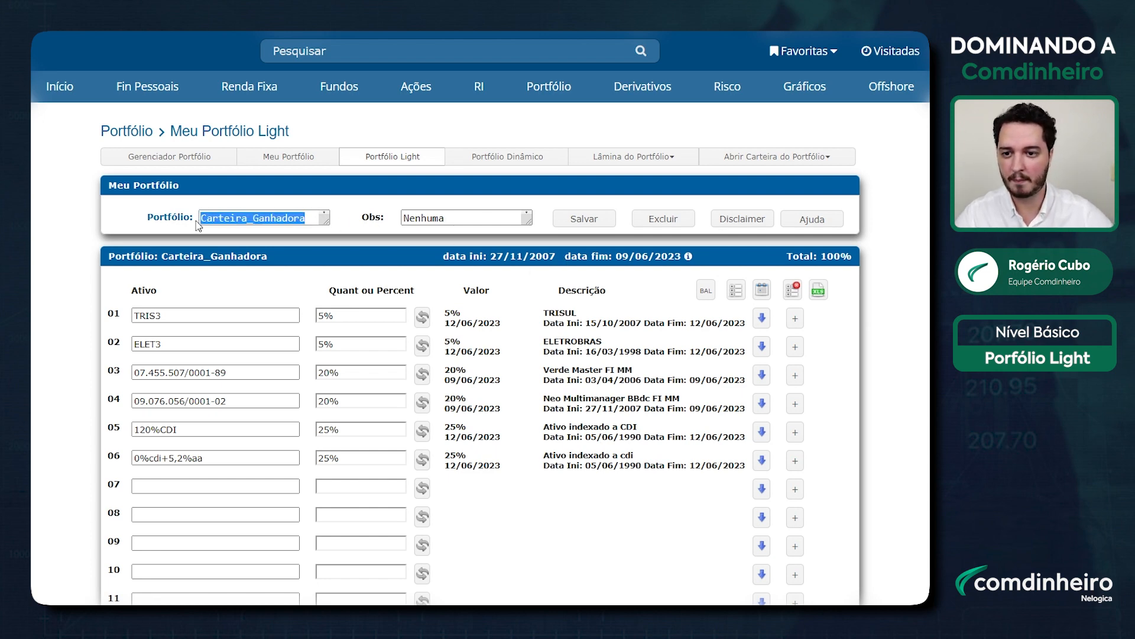
pyautogui.hotkey('ctrl', 'c')
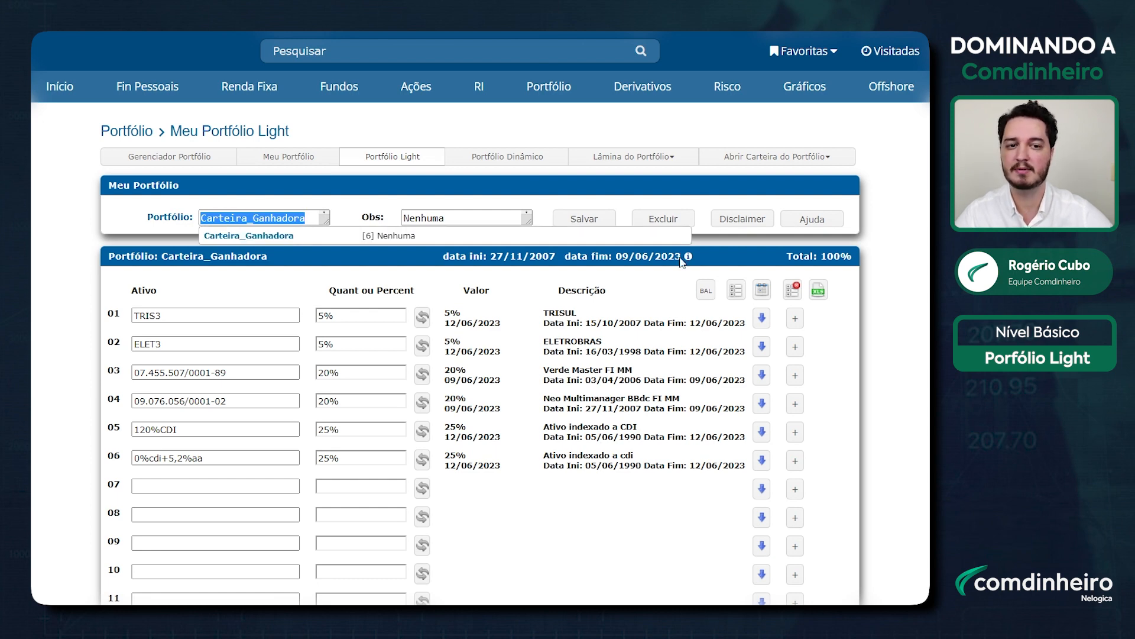
pyautogui.moveTo(806, 89)
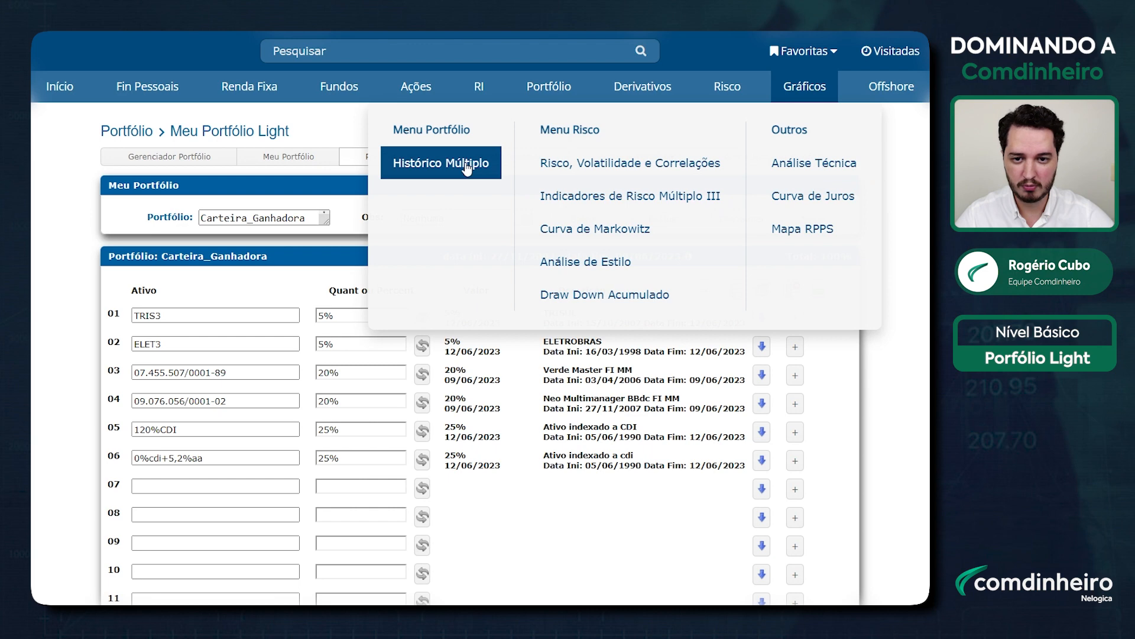
# Step: In Histórico Múltiplo, replace the old tickers with Carteira_Ganhadora and choose Retorno Acumulado
pyautogui.click(445, 165)
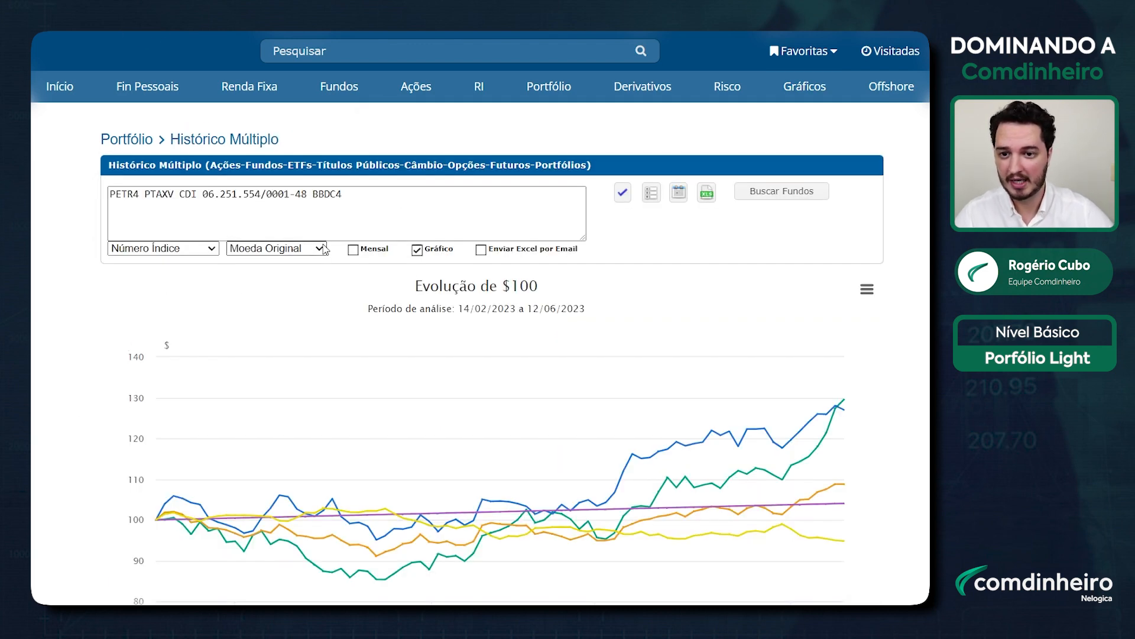
pyautogui.moveTo(388, 203); pyautogui.dragTo(31, 213)
pyautogui.press('BackSpace')
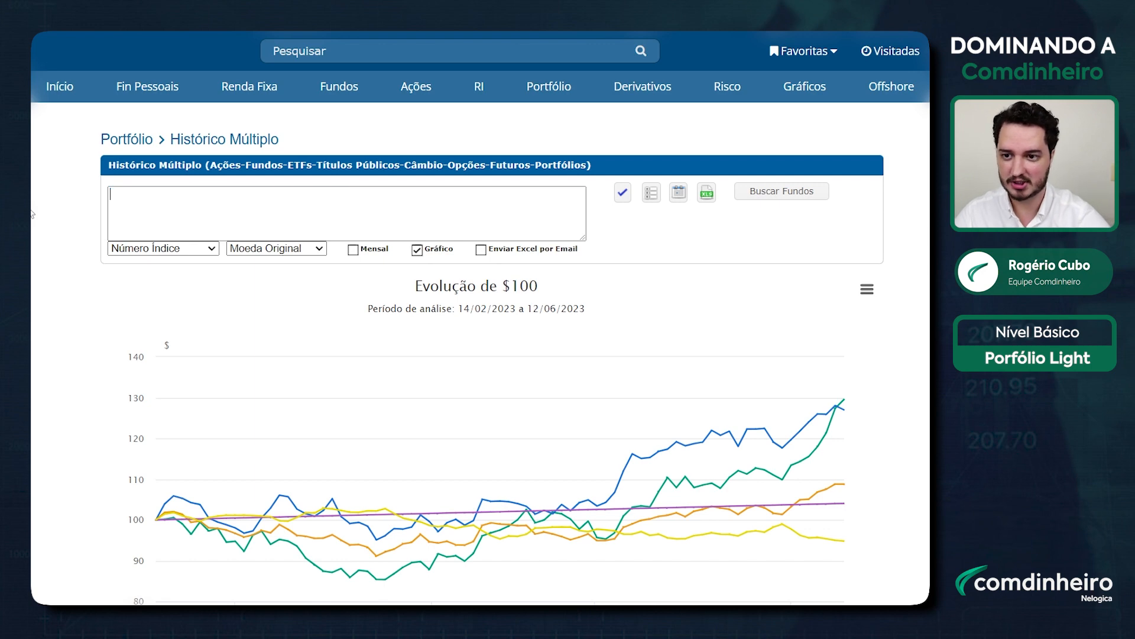
pyautogui.hotkey('ctrl', 'v')
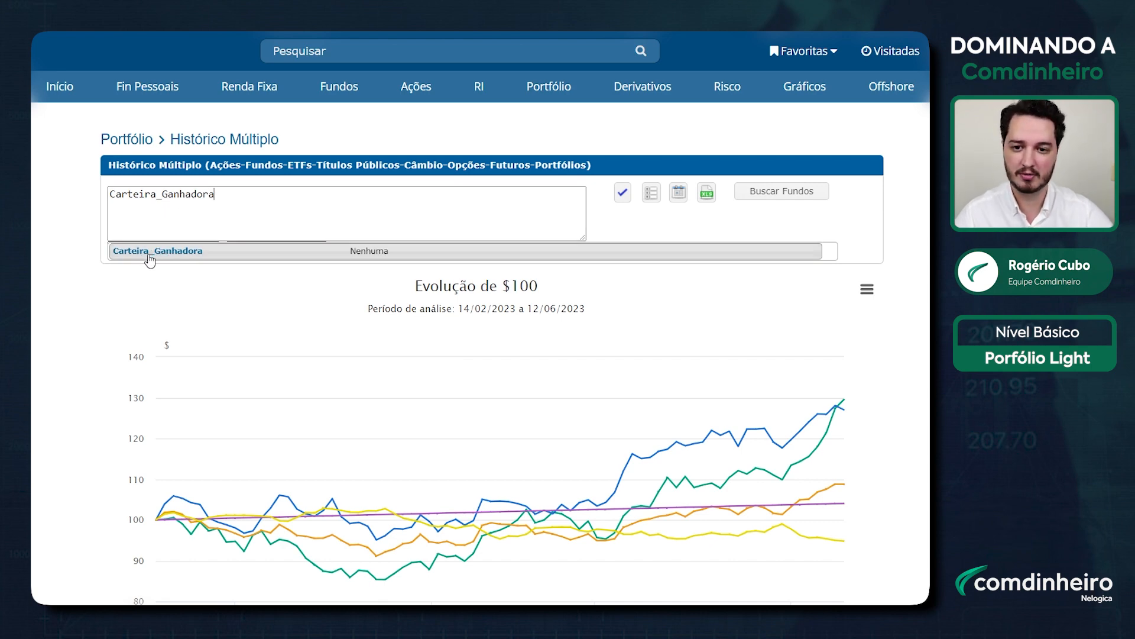
pyautogui.click(69, 248)
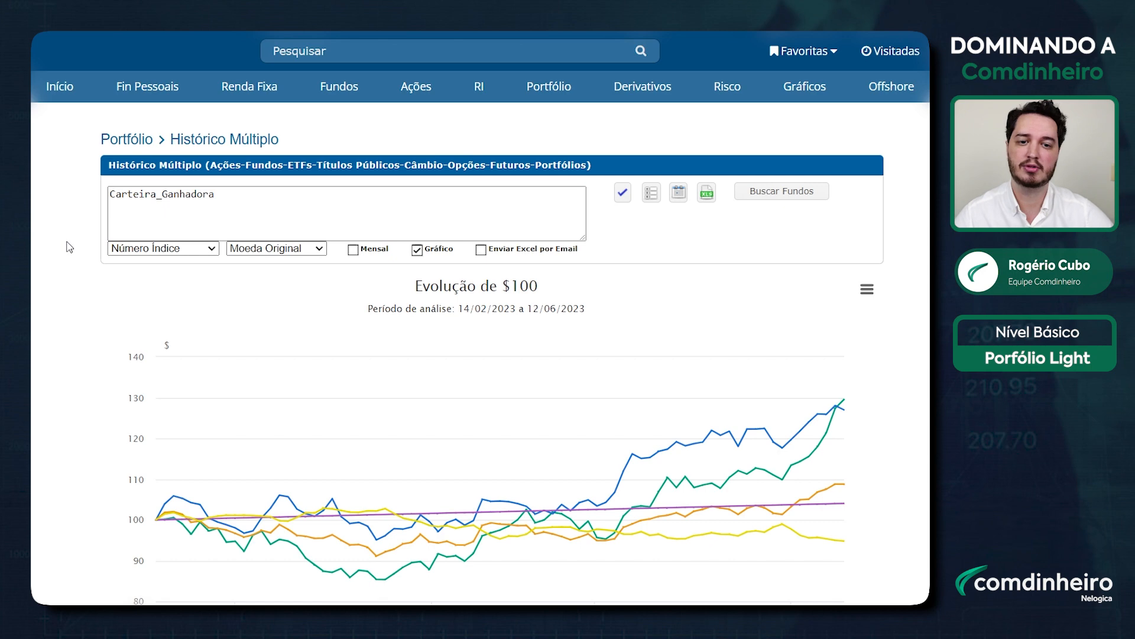
pyautogui.click(173, 249)
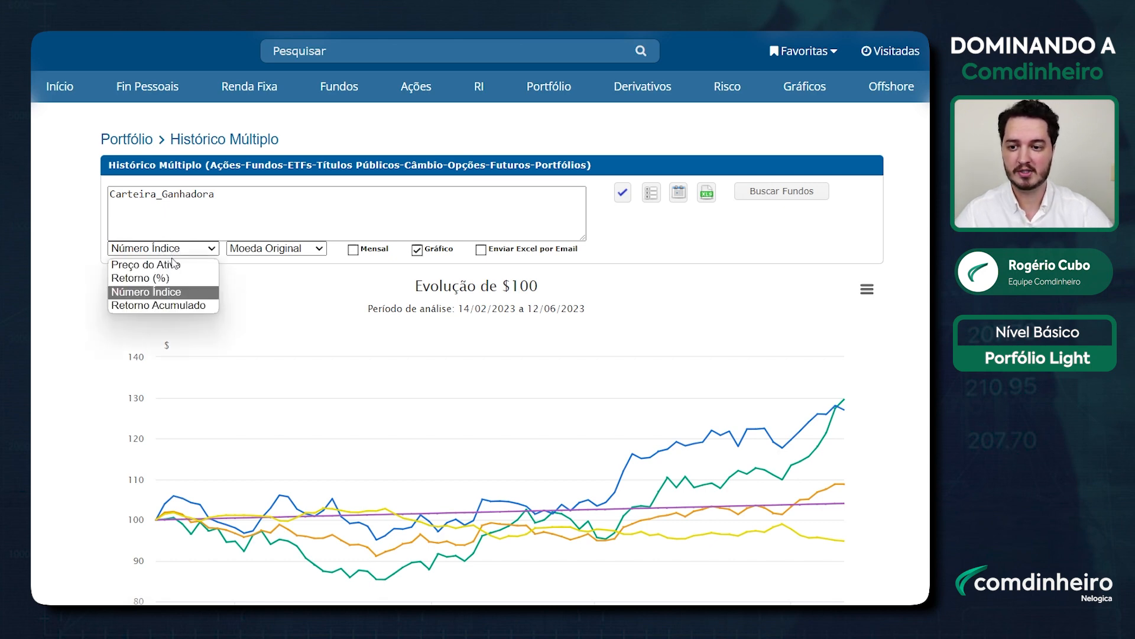
pyautogui.click(176, 303)
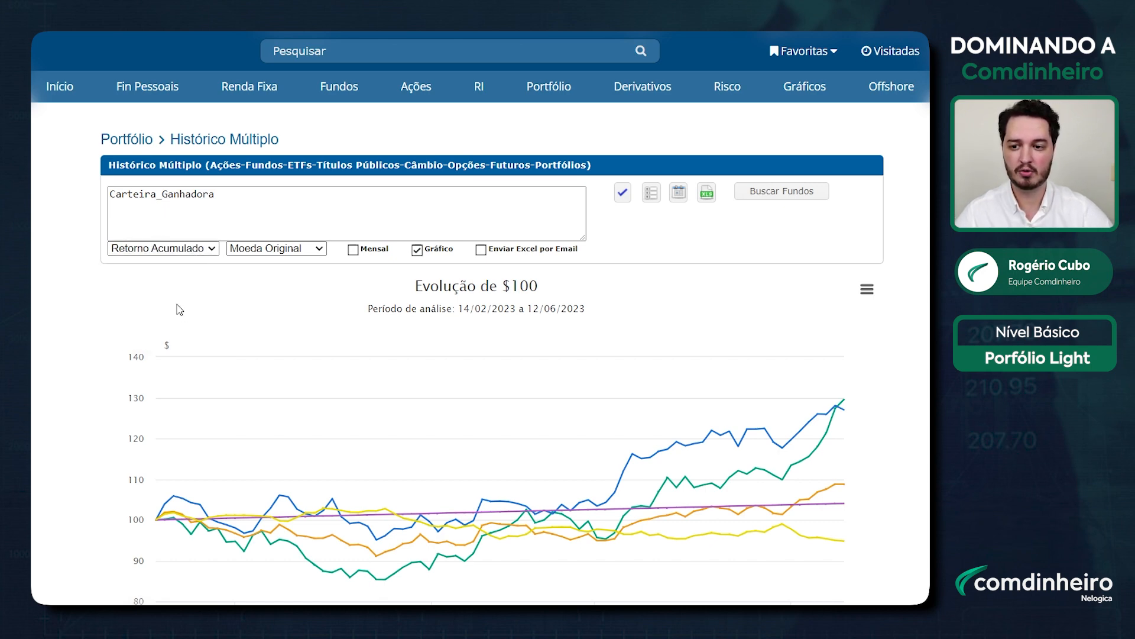
# Step: Refresh the chart to show Carteira_Ganhadora's 6.29% cumulative return from 14/02/2023 to 12/06/2023
pyautogui.click(623, 193)
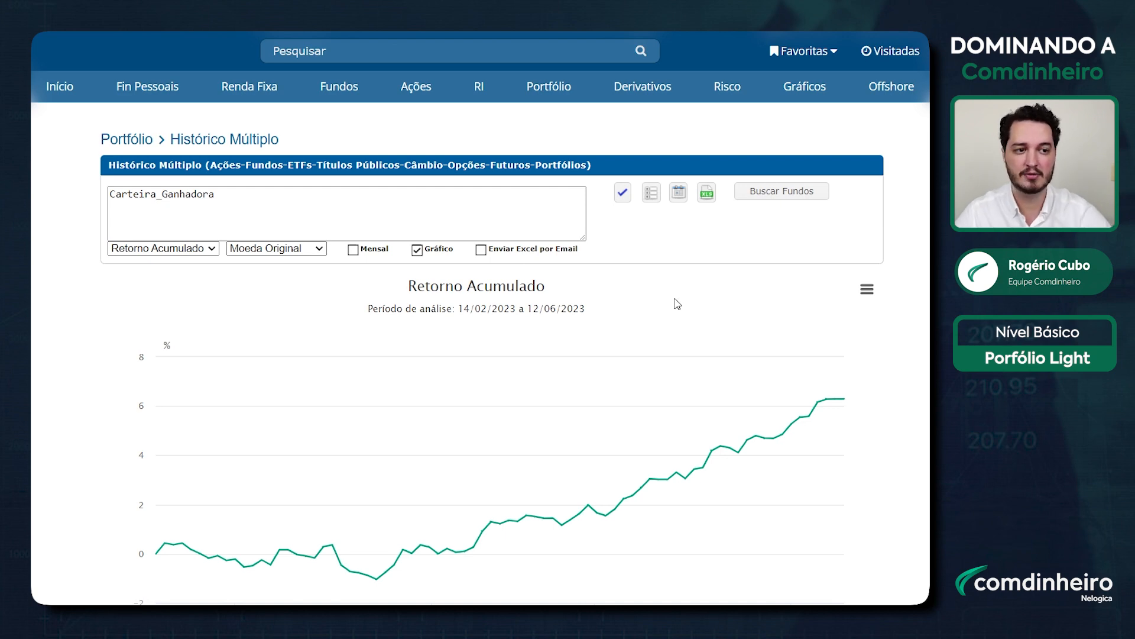
pyautogui.scroll(-4, 742, 427)
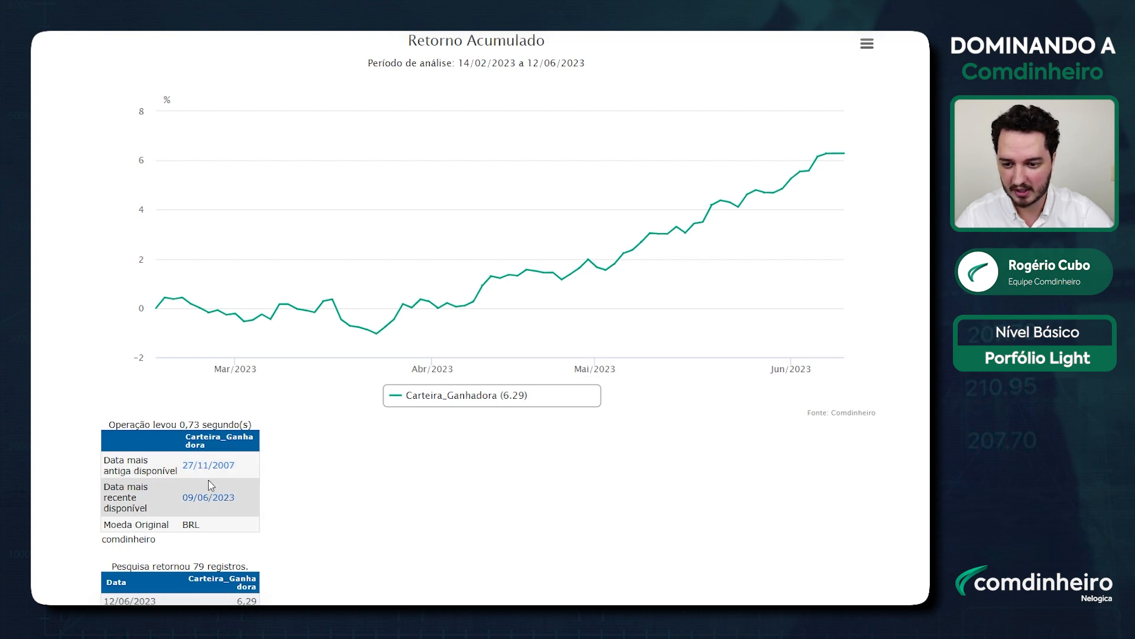
pyautogui.click(212, 502)
pyautogui.scroll(5, 473, 494)
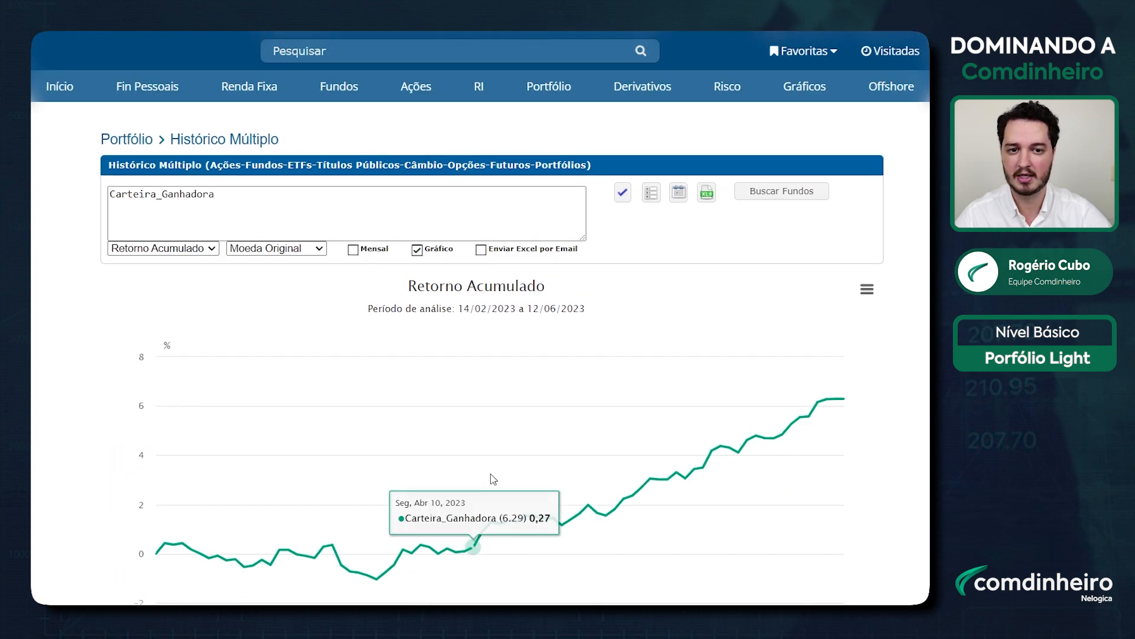
# Step: Rerun the chart over the full period 27/11/2007 to 09/06/2023
pyautogui.click(679, 194)
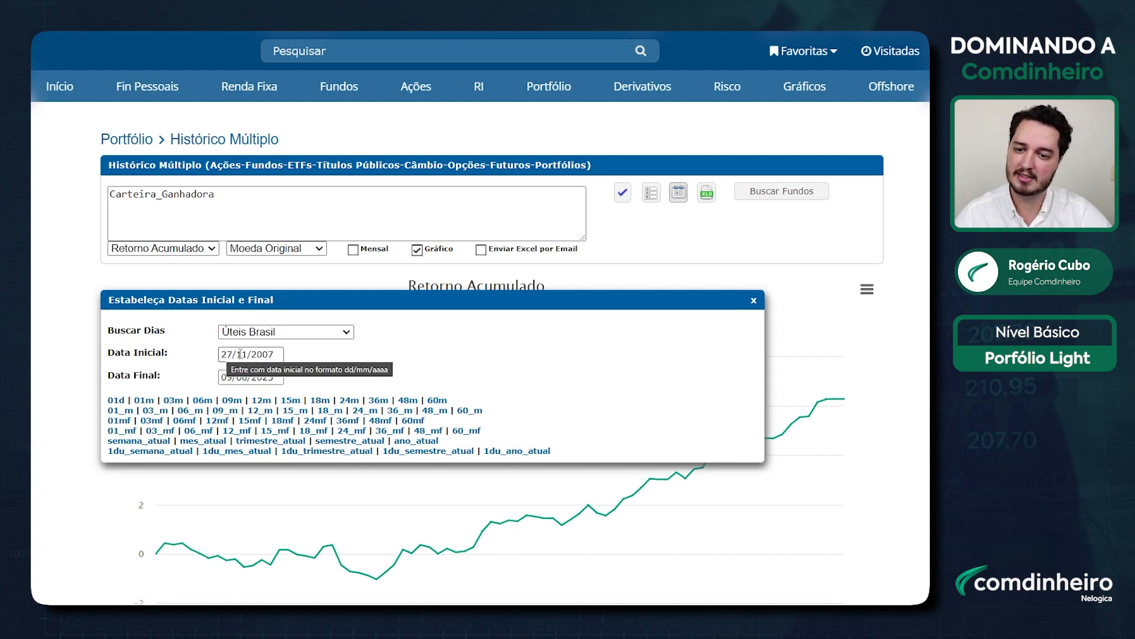
pyautogui.scroll(-2, 236, 533)
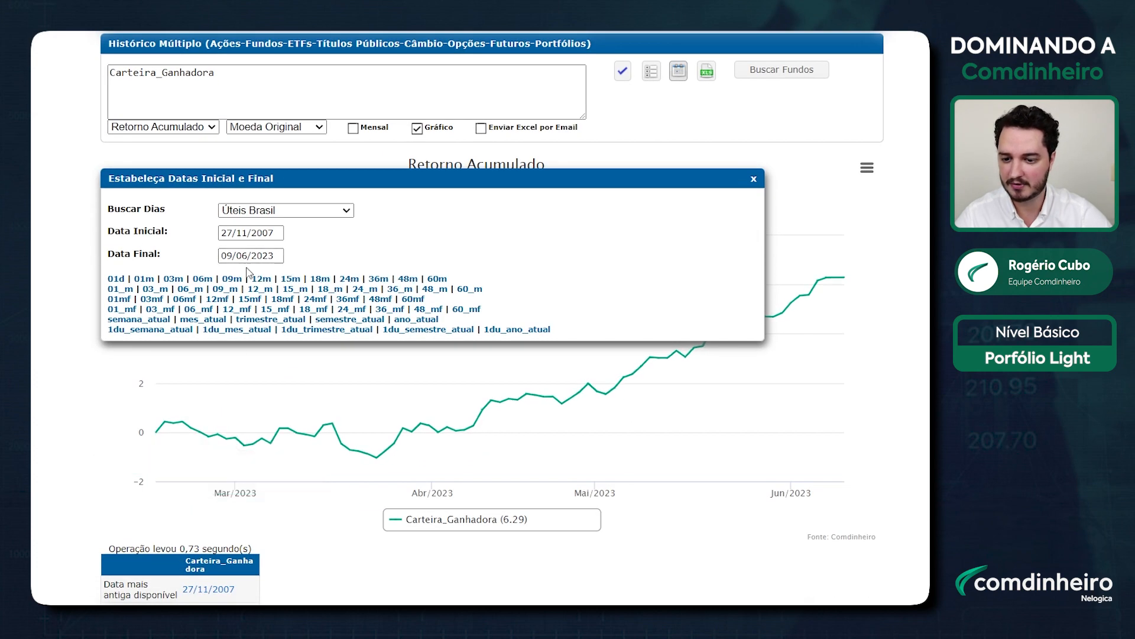
pyautogui.scroll(2, 254, 258)
pyautogui.click(623, 192)
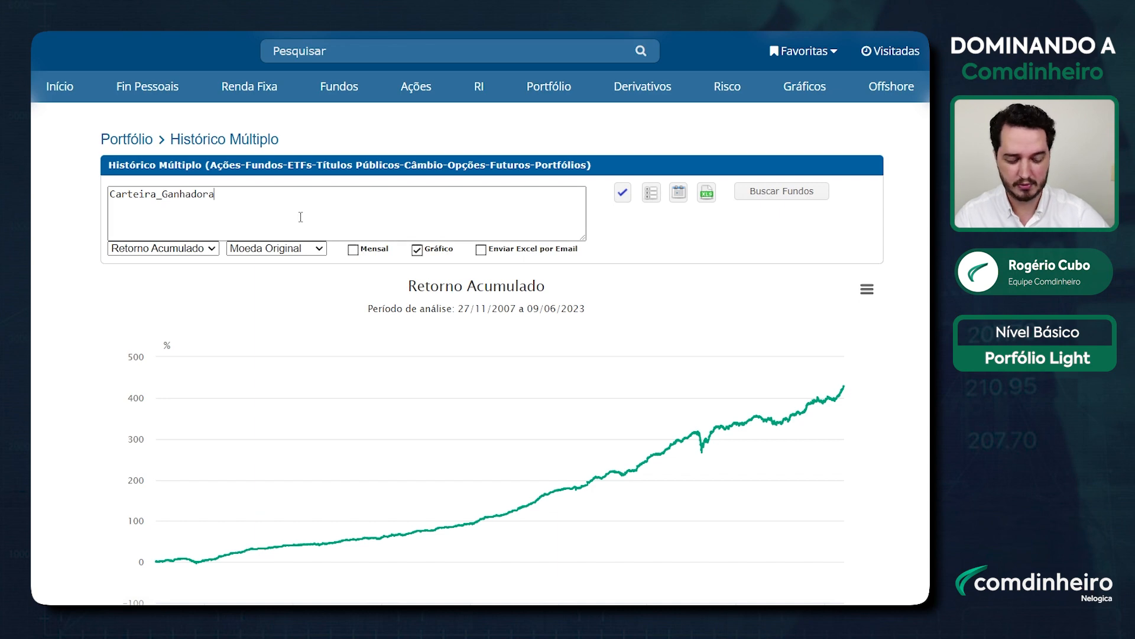
# Step: Add IBOV, CDI and IPCADP as benchmarks and redraw the cumulative return chart
pyautogui.write('IBOV CD')
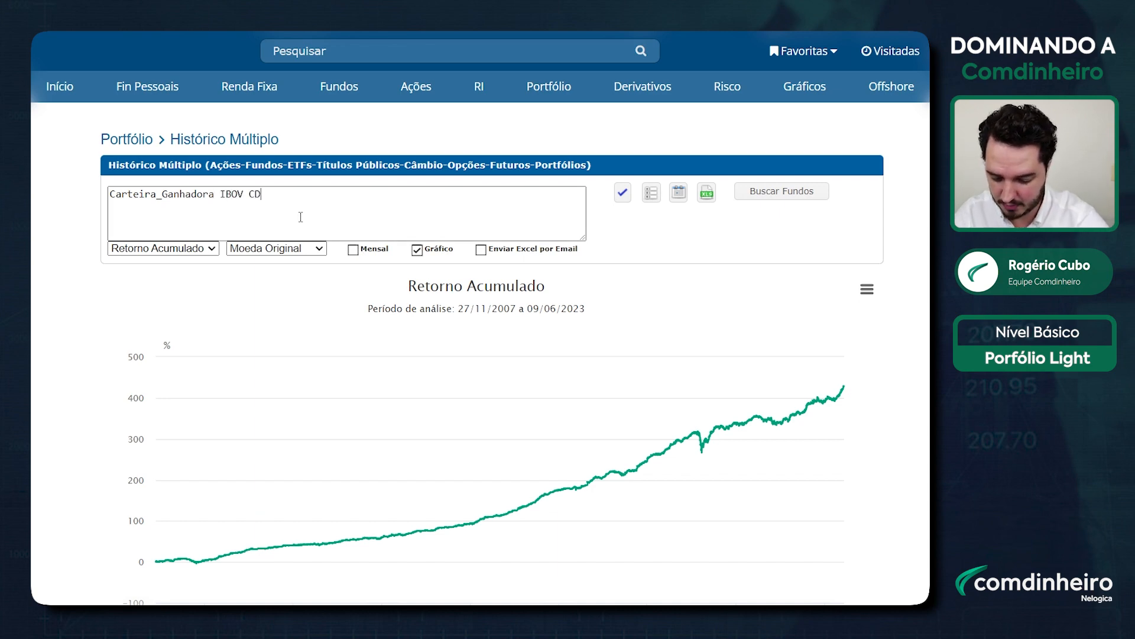
pyautogui.write('I IPCADP')
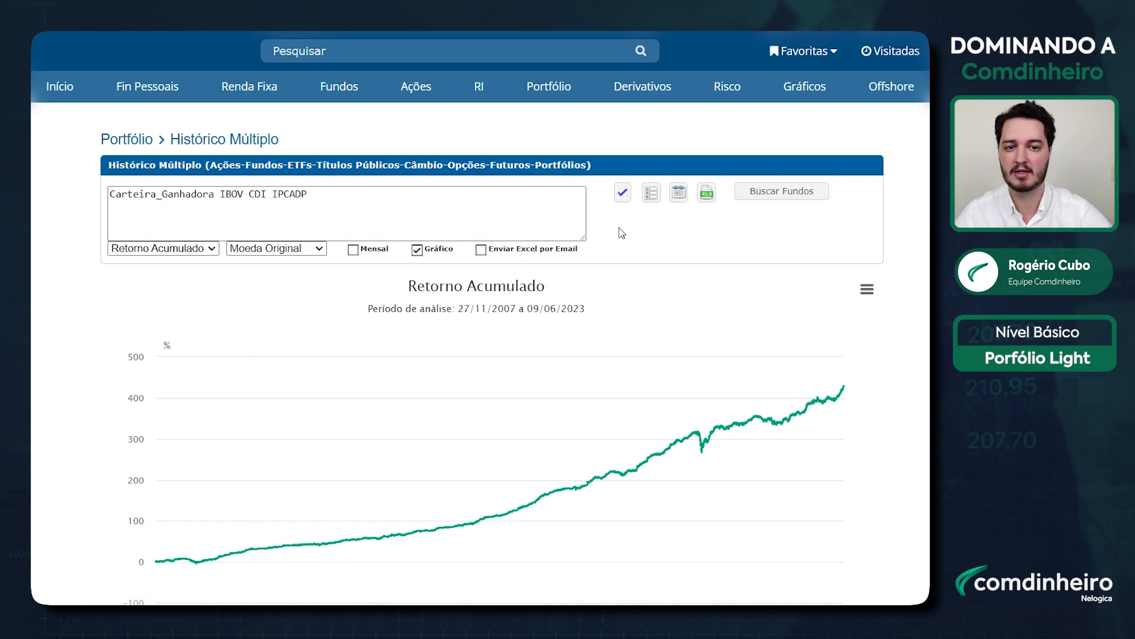
pyautogui.click(622, 193)
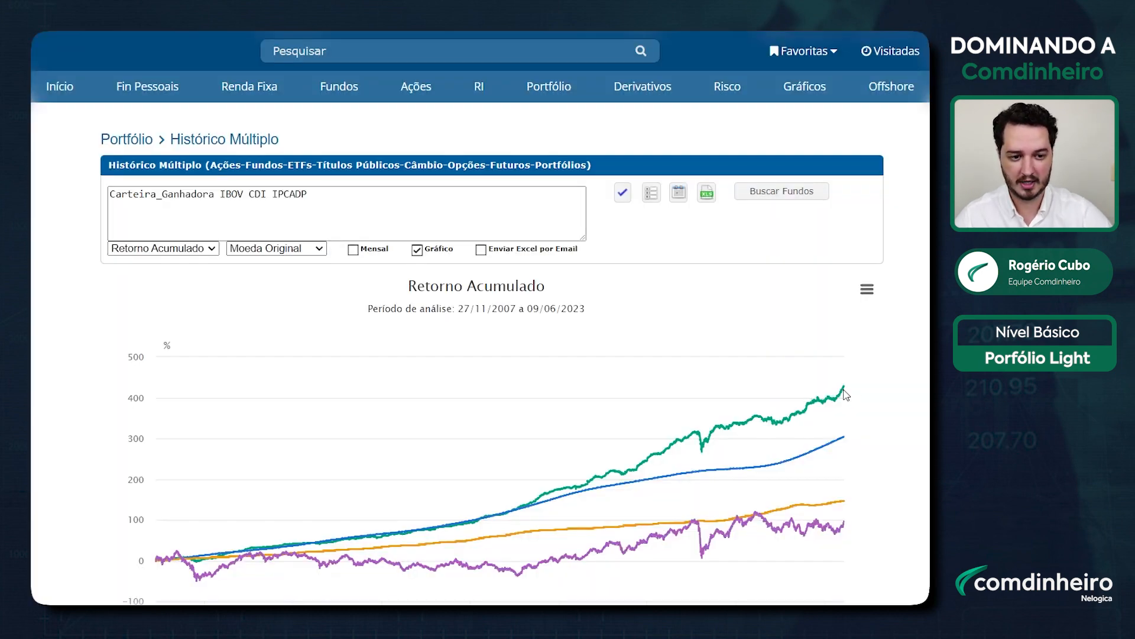
pyautogui.moveTo(846, 396)
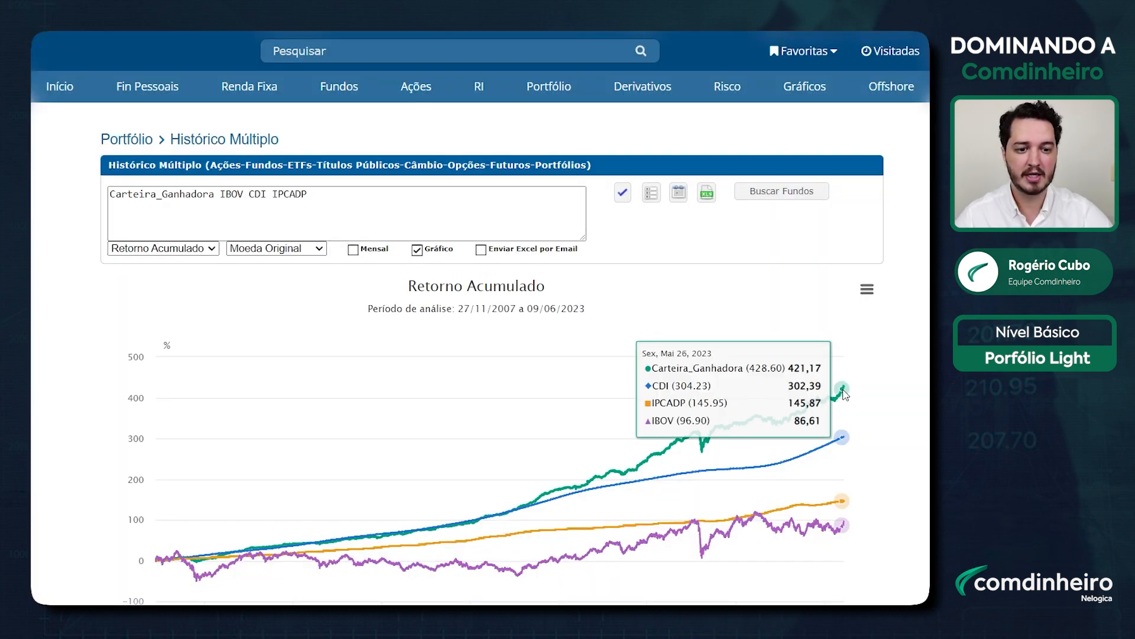